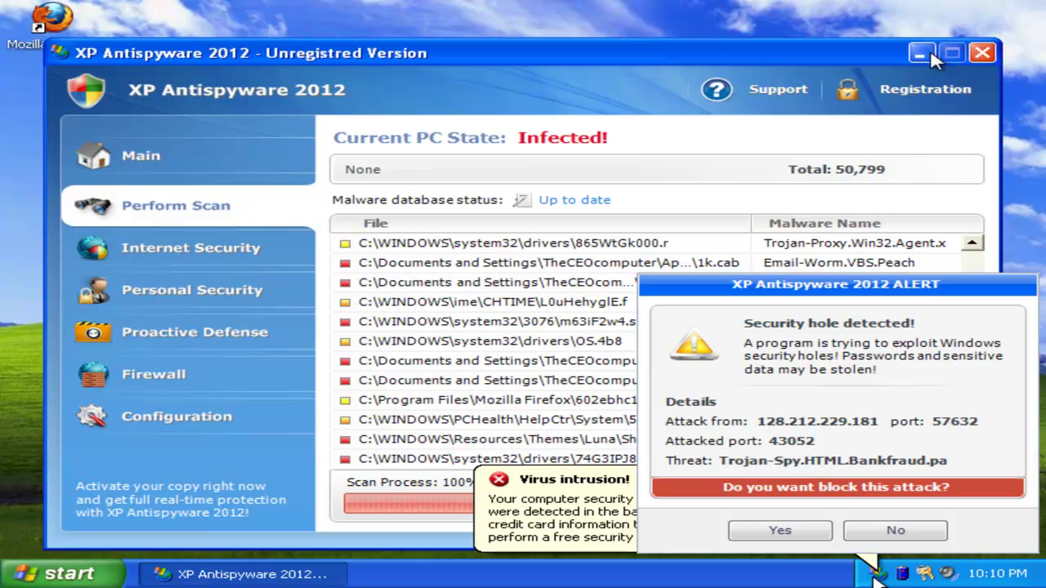
# Open My Computer's Folder Options and turn off hiding extensions for known file types, applying the change.
pyautogui.click(65, 572)
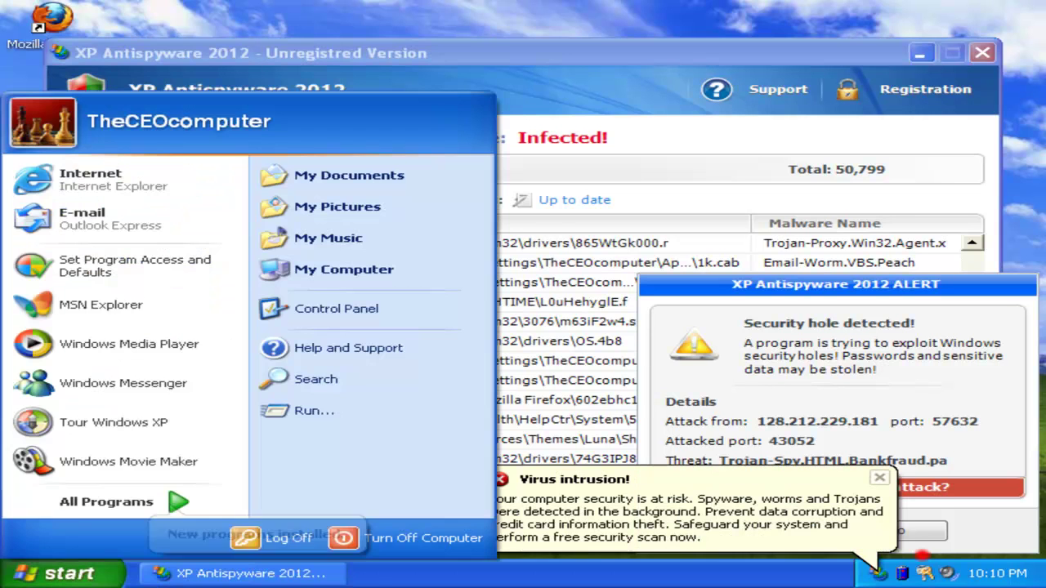
pyautogui.click(336, 270)
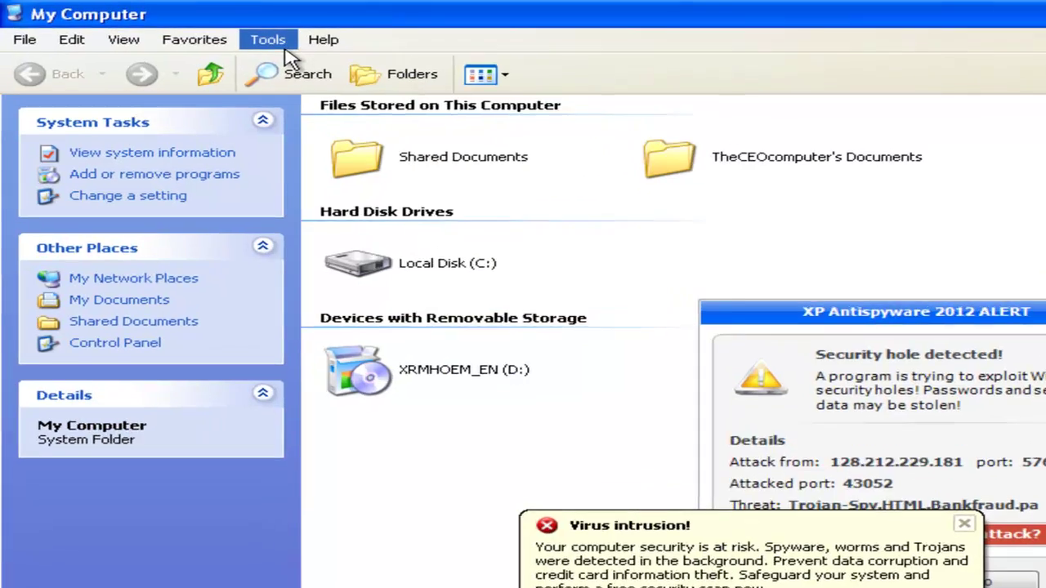
pyautogui.click(247, 37)
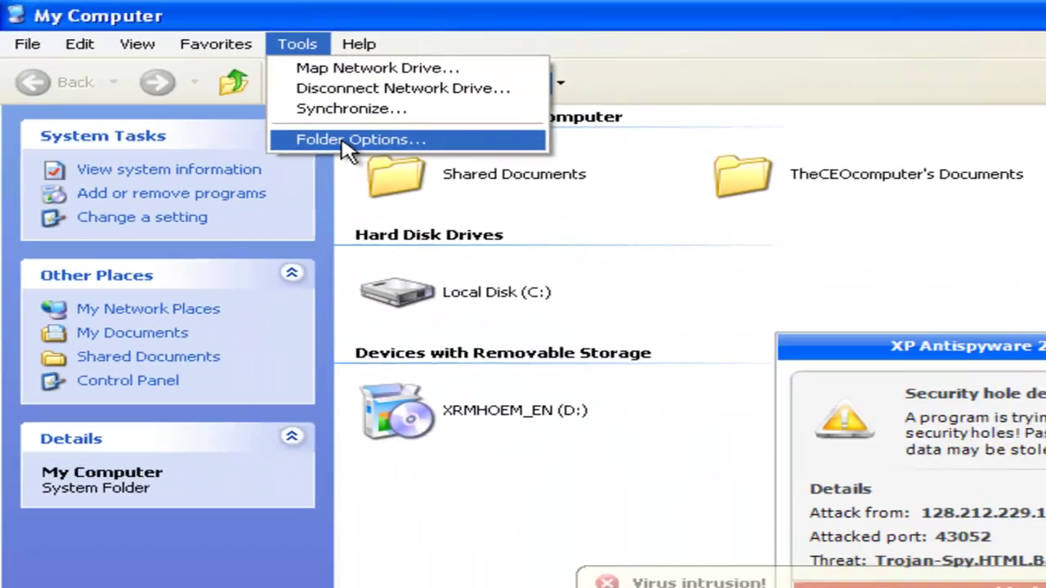
pyautogui.click(588, 233)
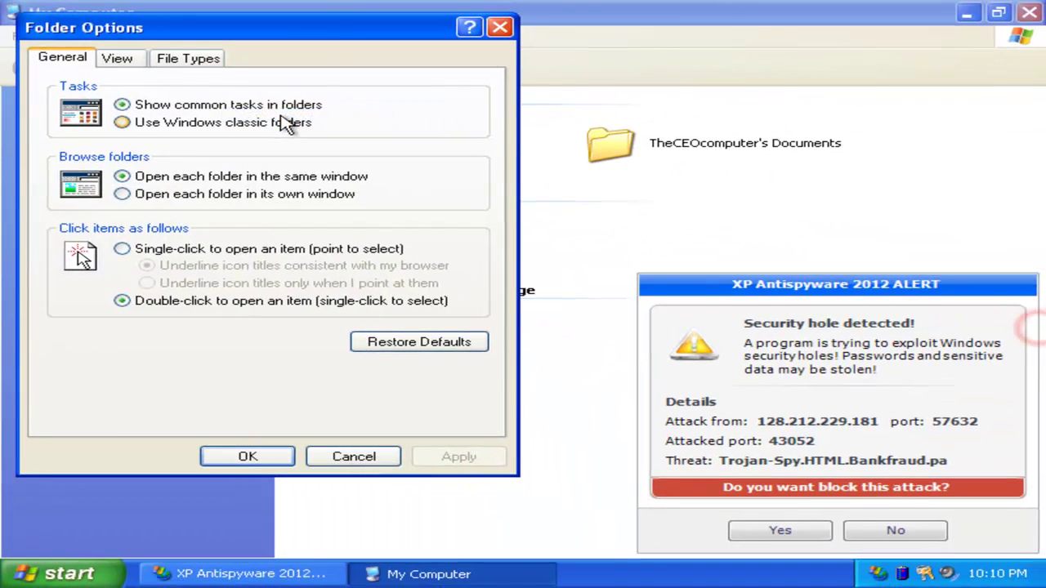
pyautogui.click(131, 62)
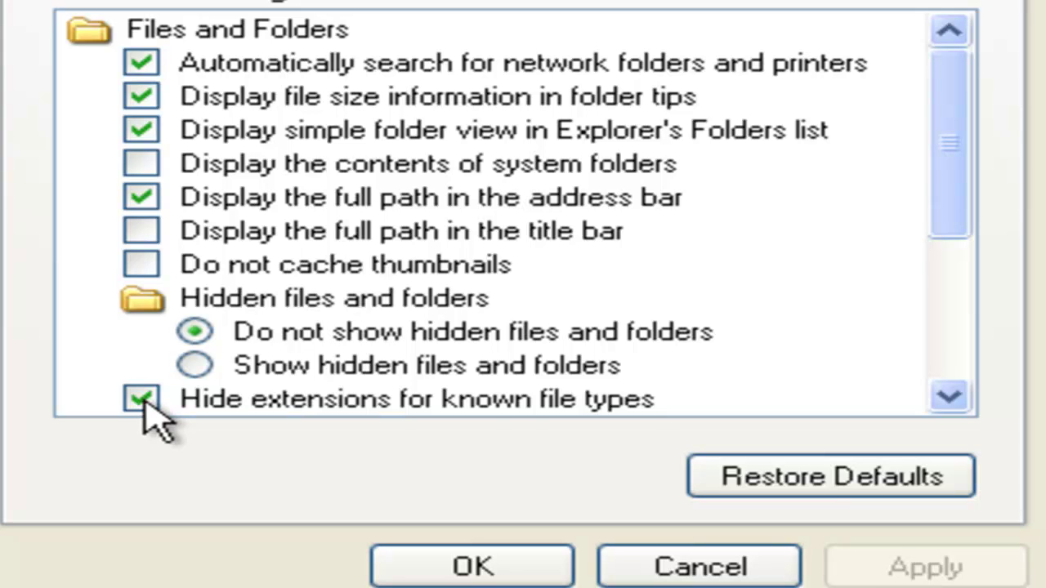
pyautogui.click(141, 398)
pyautogui.scroll(-1, 246, 421)
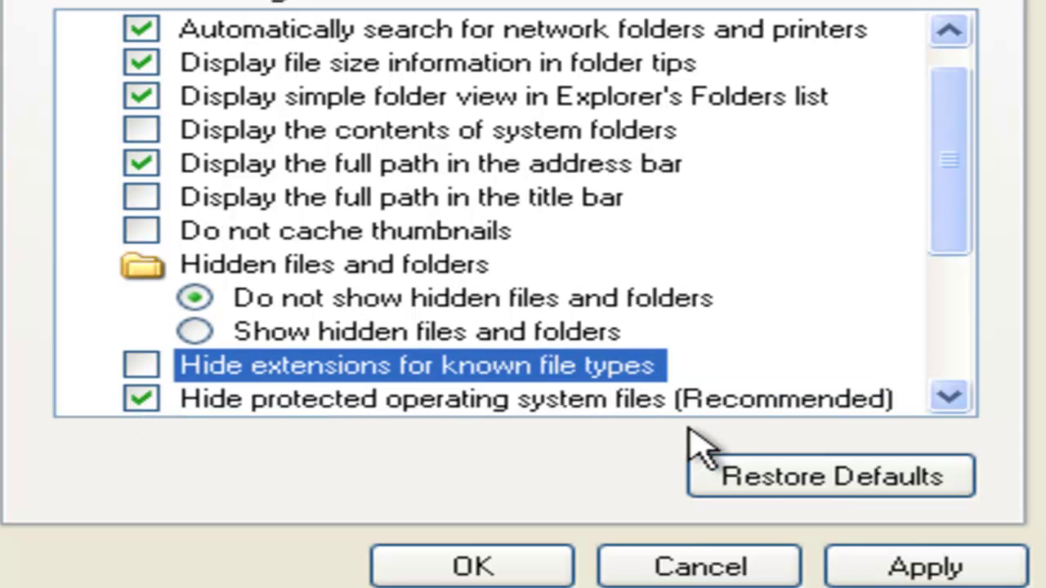
pyautogui.click(841, 571)
pyautogui.click(500, 582)
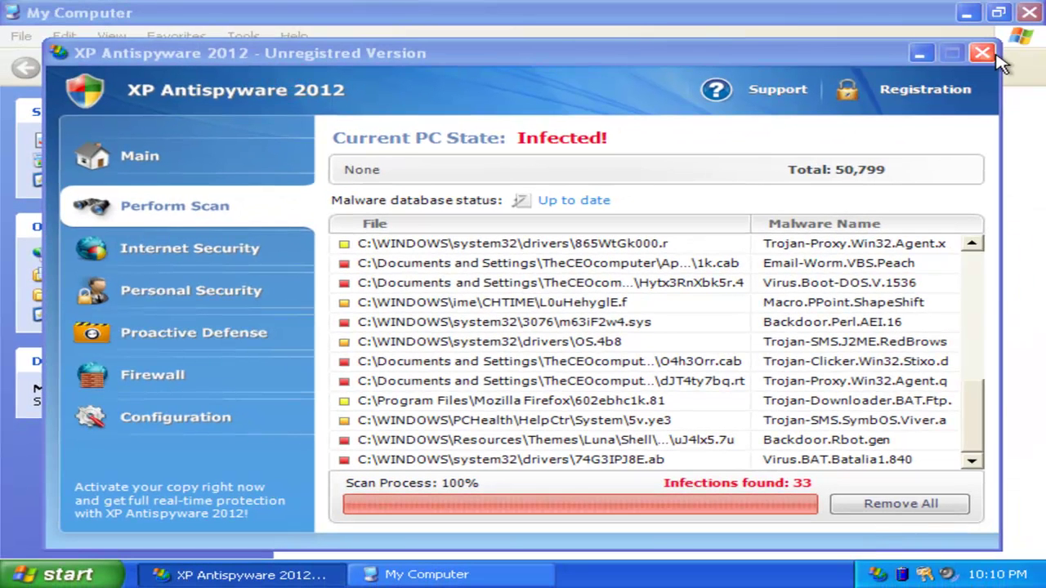
# Close the XP Antispyware 2012 window and open the Internet Explorer folder in Program Files on Local Disk (C:).
pyautogui.click(983, 54)
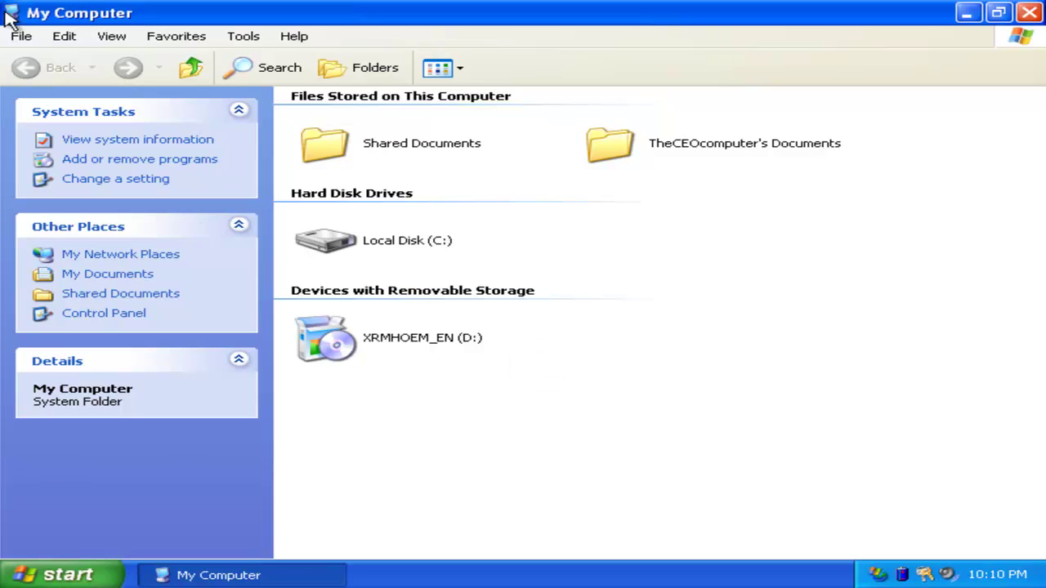
pyautogui.moveTo(427, 238)
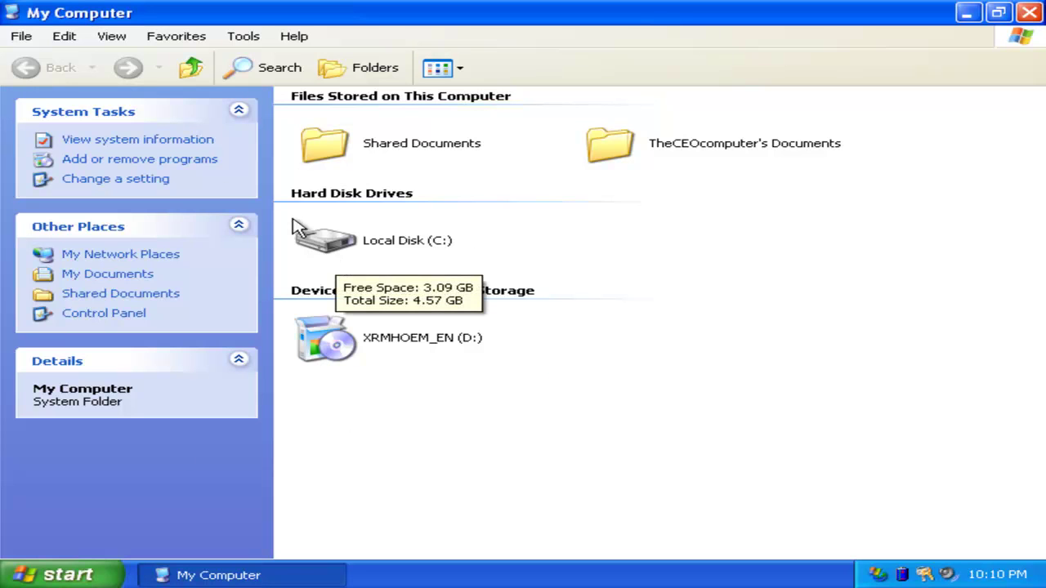
pyautogui.doubleClick(345, 236)
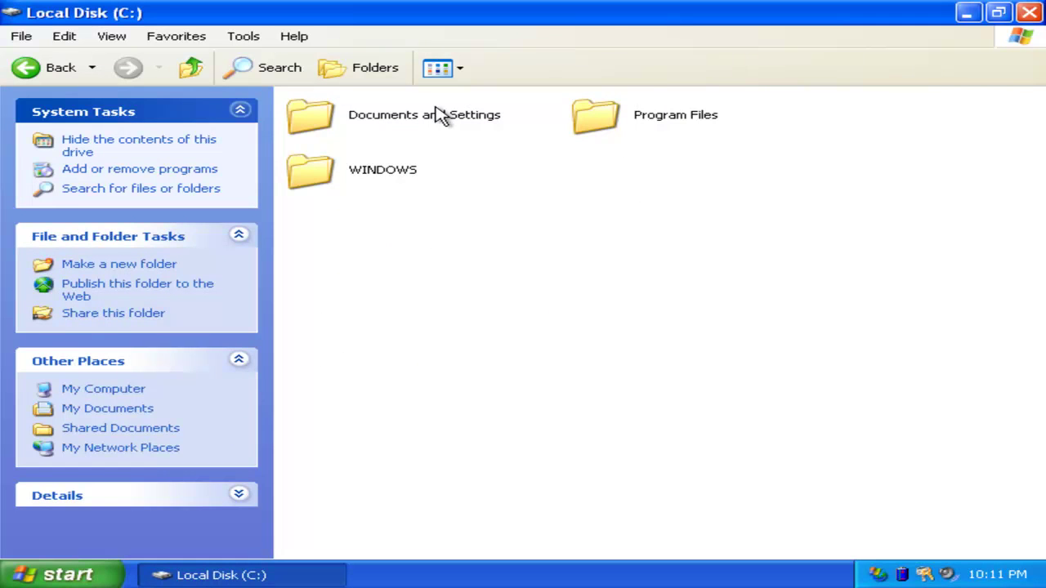
pyautogui.doubleClick(580, 118)
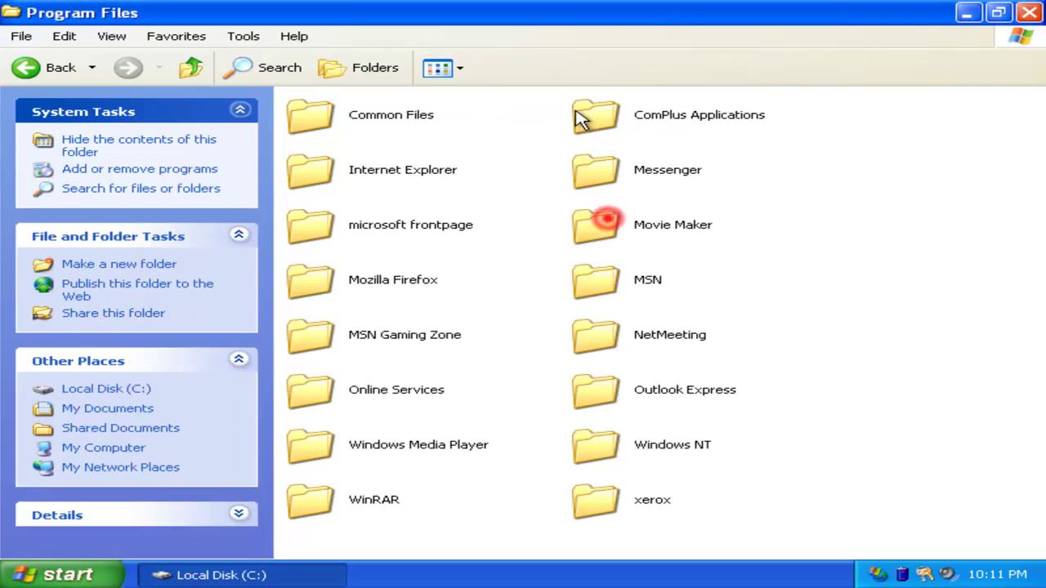
pyautogui.doubleClick(432, 181)
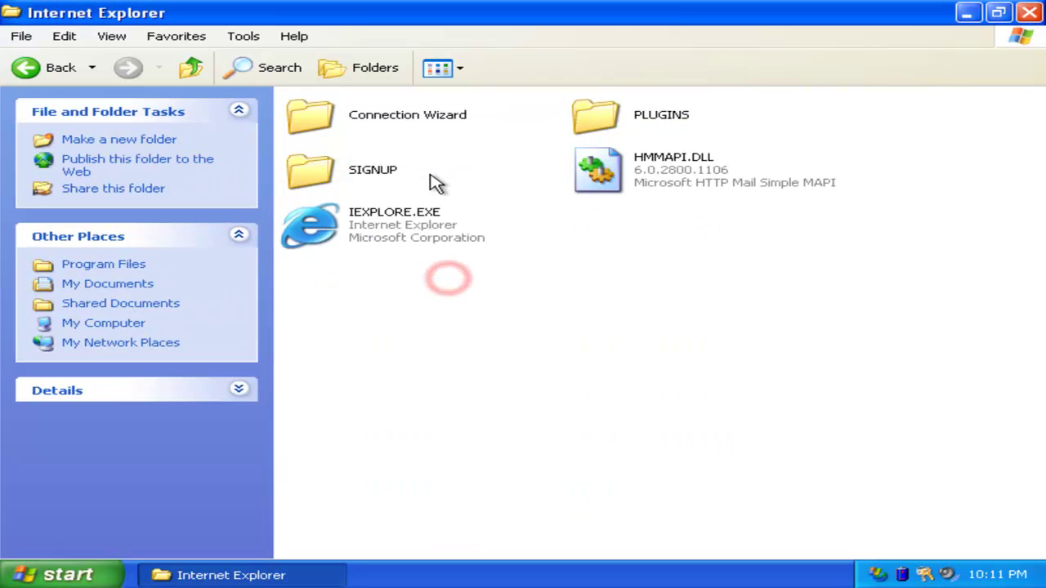
# Duplicate IEXPLORE.EXE within the Internet Explorer folder.
pyautogui.click(373, 239)
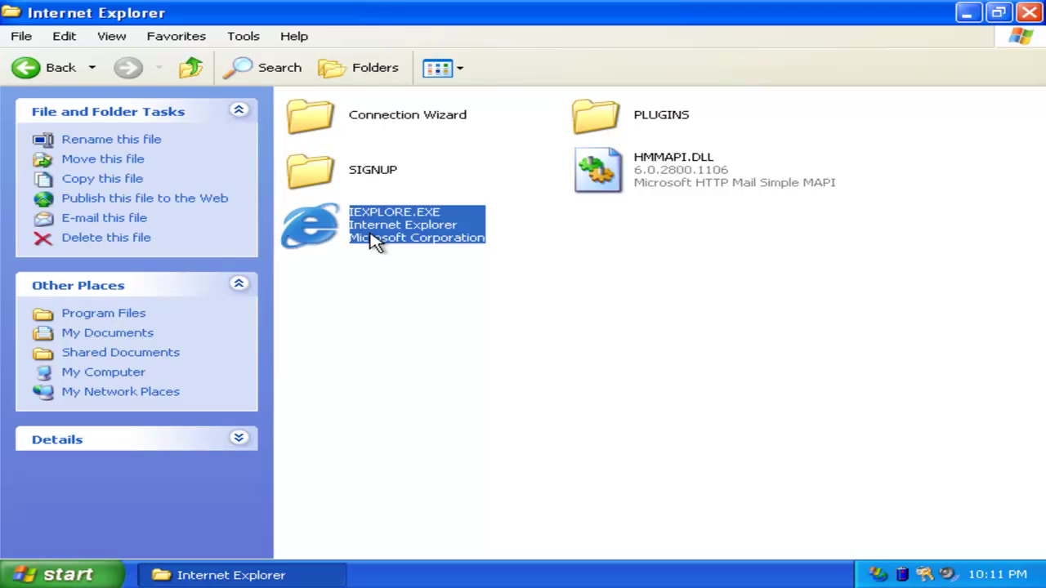
pyautogui.rightClick(373, 239)
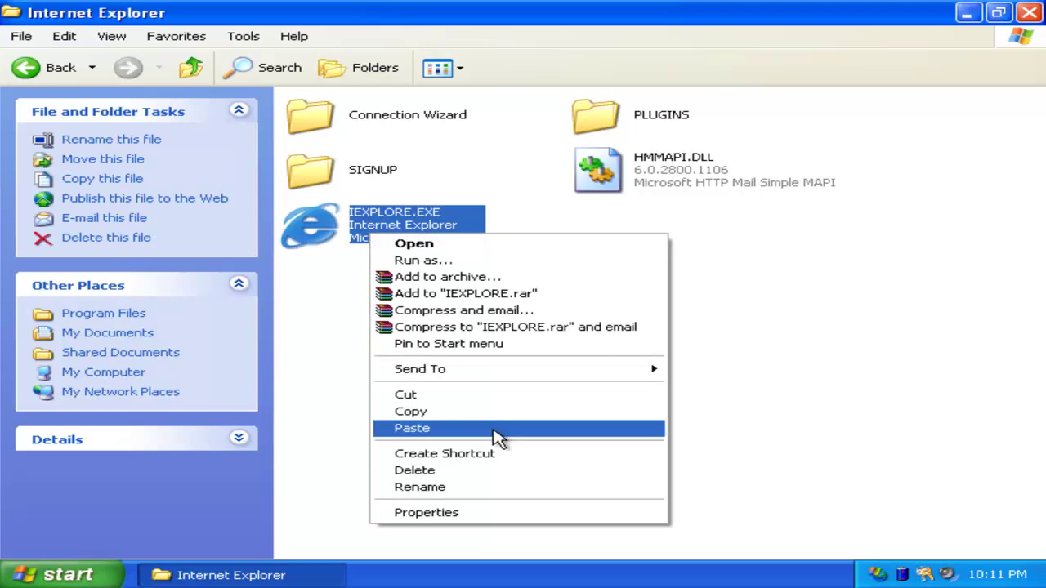
pyautogui.click(475, 414)
pyautogui.click(655, 257)
pyautogui.rightClick(655, 255)
pyautogui.click(692, 356)
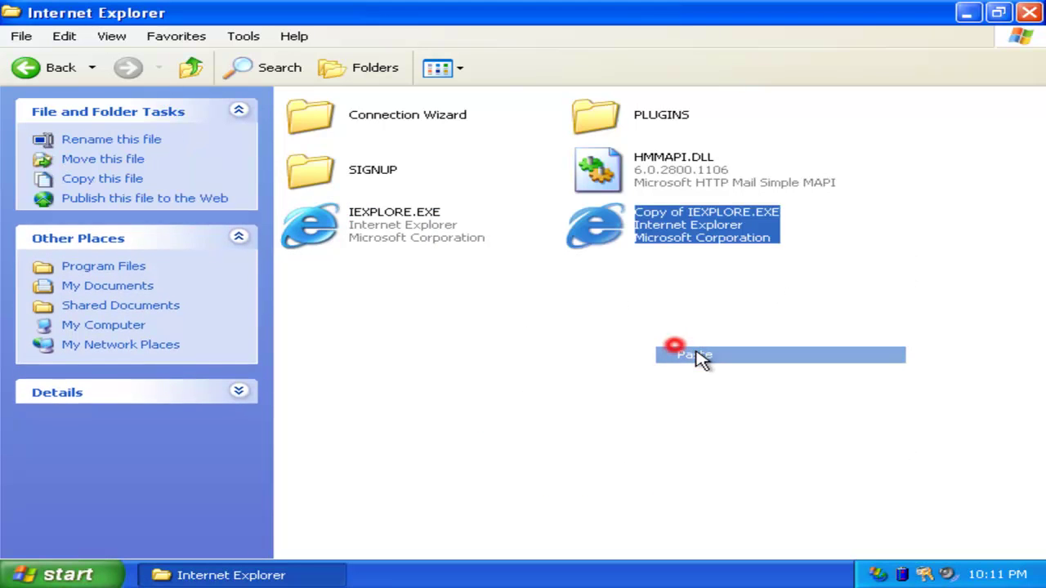
# Rename the duplicated Internet Explorer executable to Copy of IEXPLORE.scr and accept the extension change.
pyautogui.rightClick(699, 209)
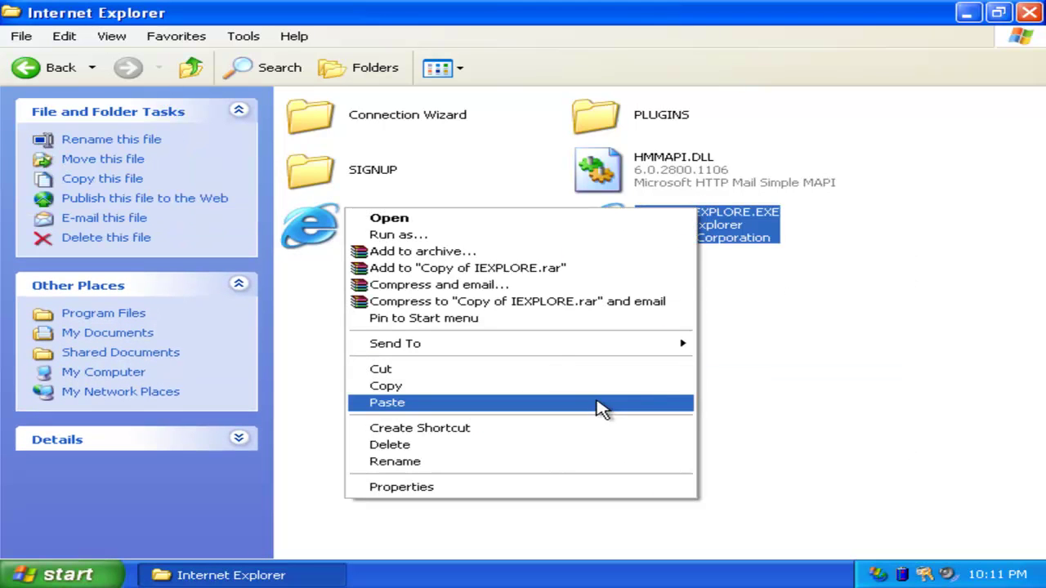
pyautogui.click(550, 463)
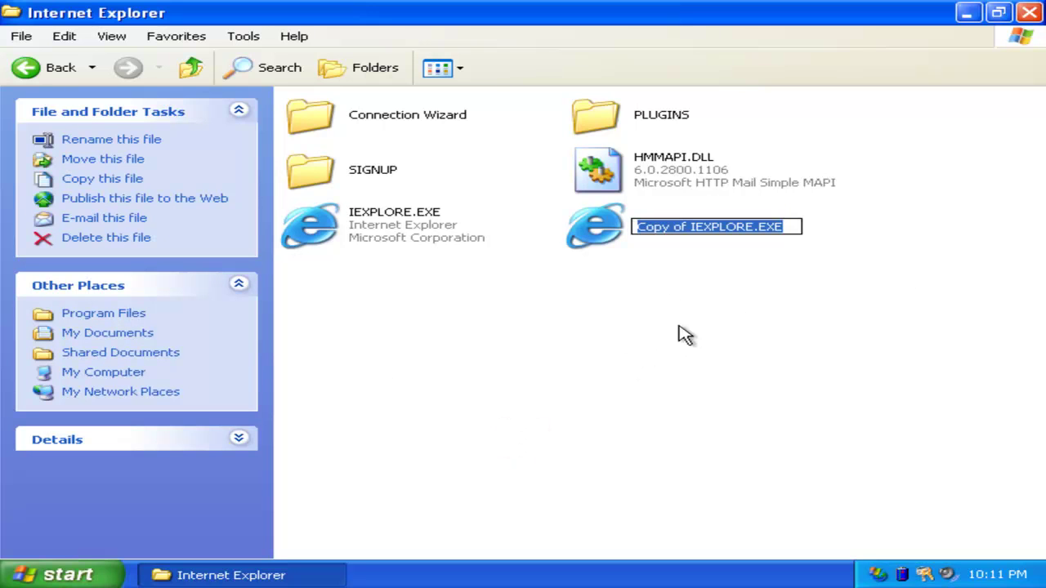
pyautogui.click(787, 226)
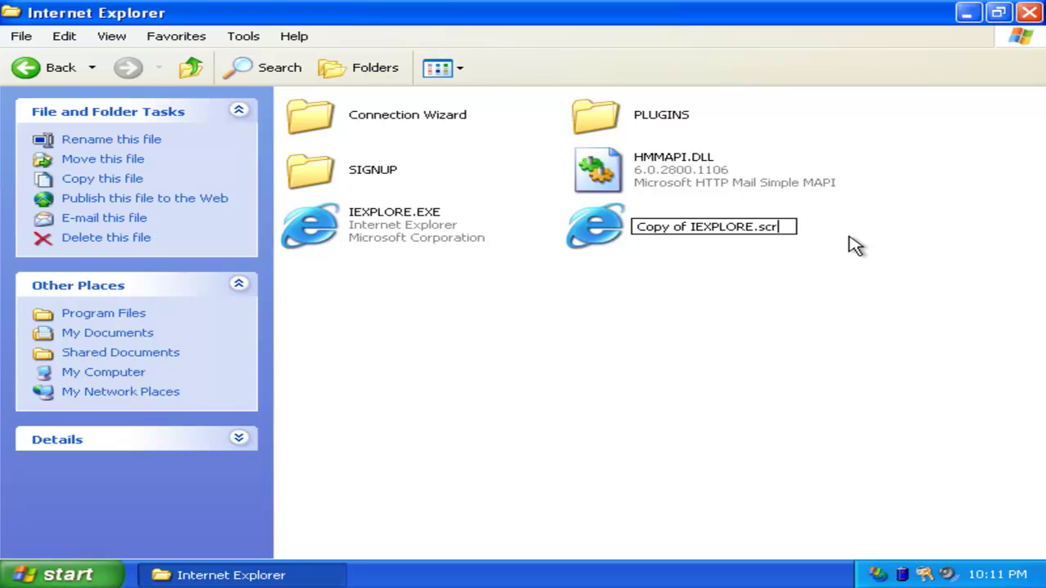
pyautogui.press('Return')
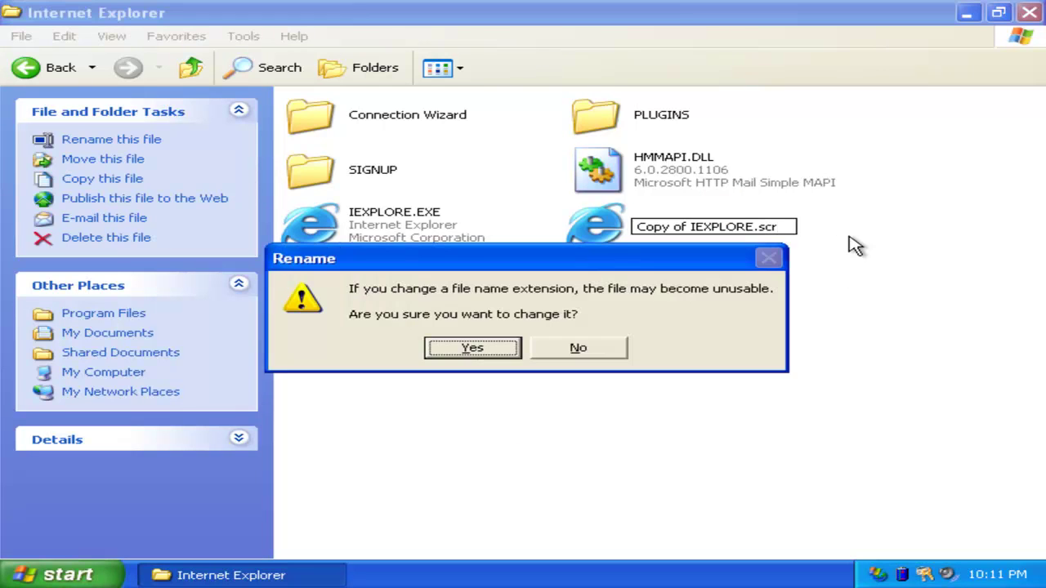
pyautogui.click(480, 347)
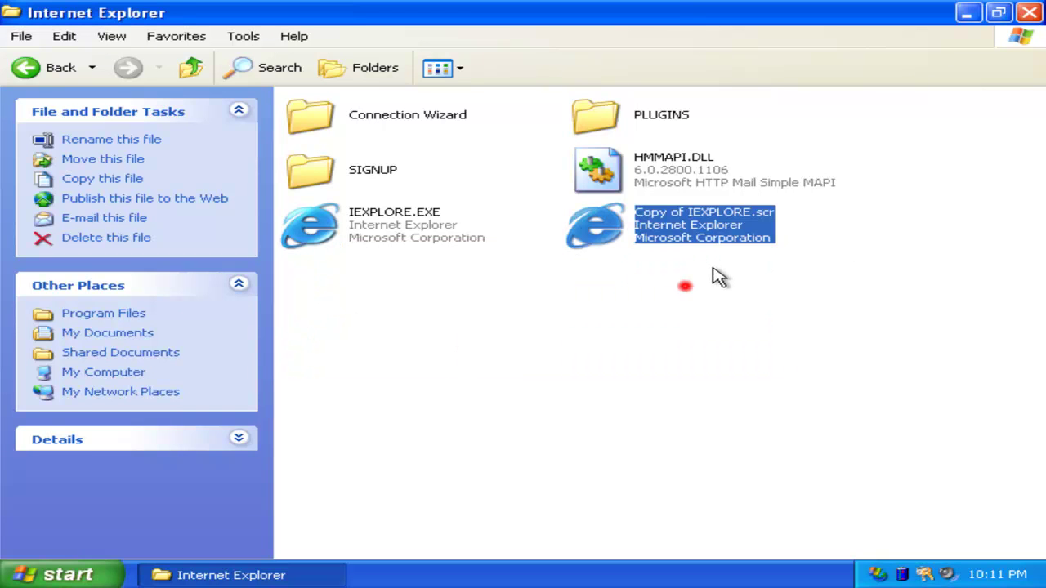
pyautogui.click(684, 286)
# Launch Copy of IEXPLORE.scr and close the XP Antispyware 2012 firewall alert.
pyautogui.moveTo(331, 251)
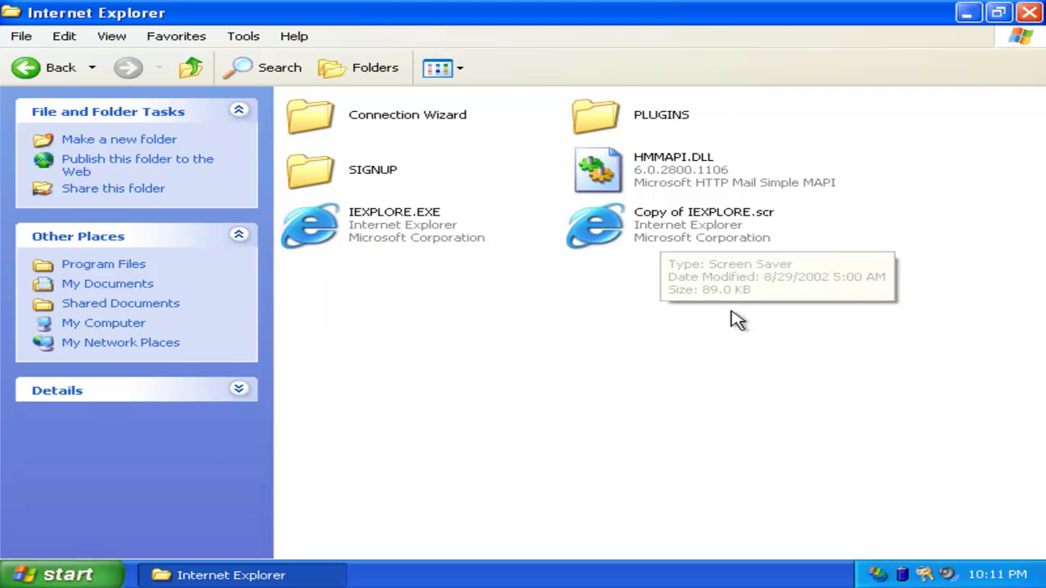
pyautogui.click(595, 221)
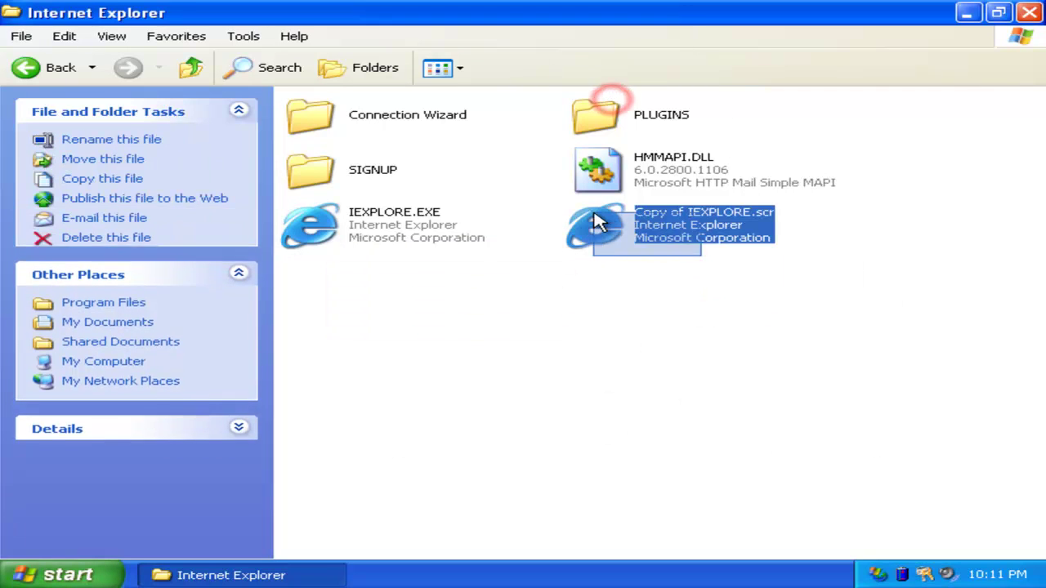
pyautogui.doubleClick(698, 248)
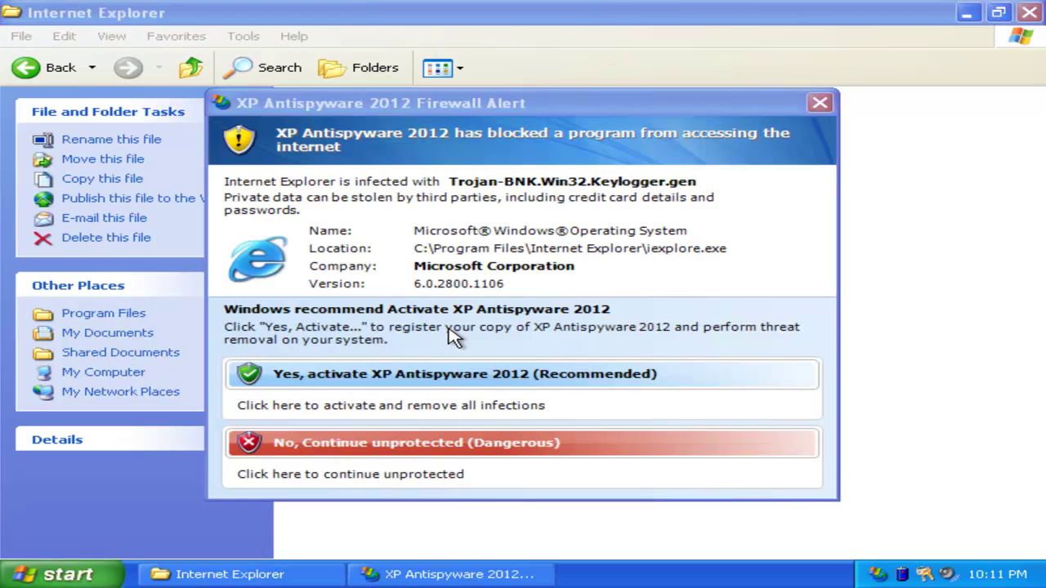
pyautogui.click(820, 103)
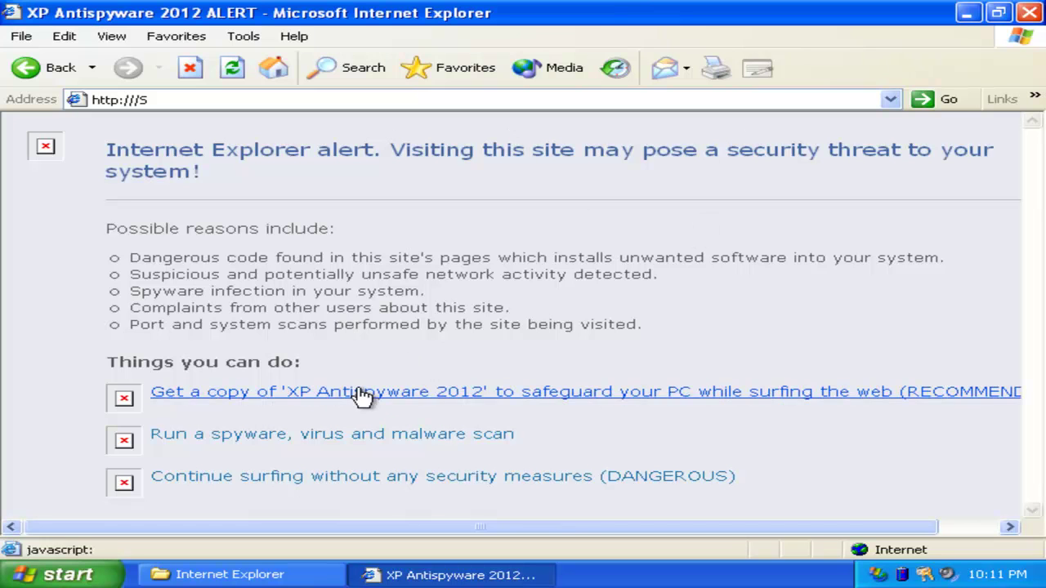
# Replace the browser's current address with myantispyware.com/mbam and load it.
pyautogui.click(472, 96)
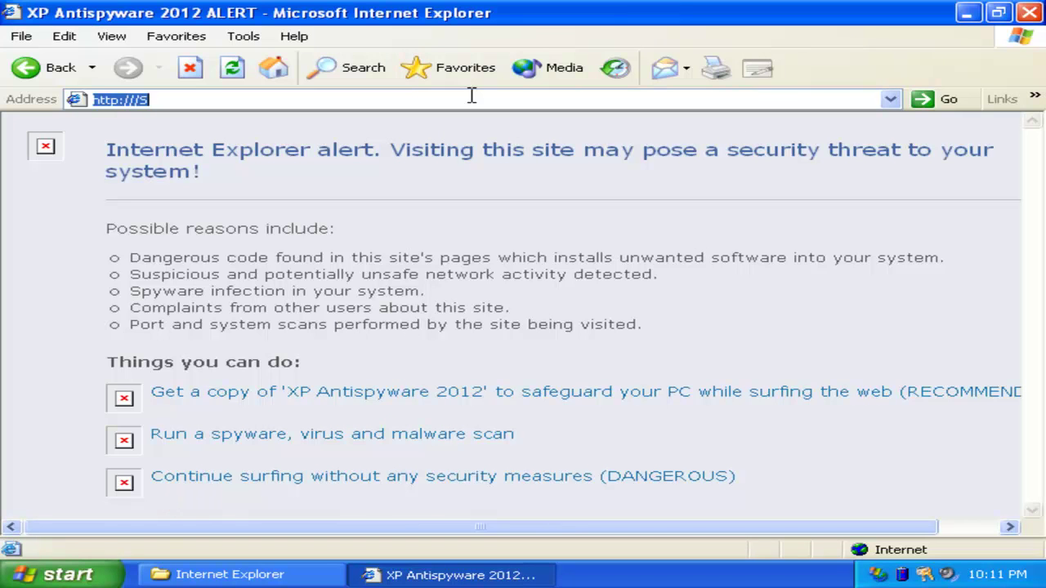
pyautogui.press('BackSpace')
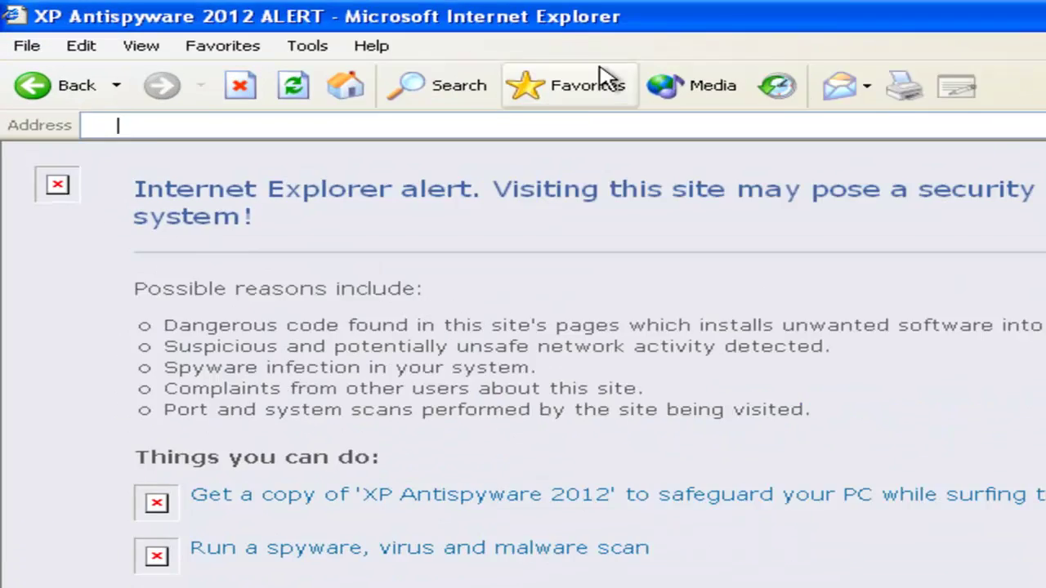
pyautogui.write('myantis')
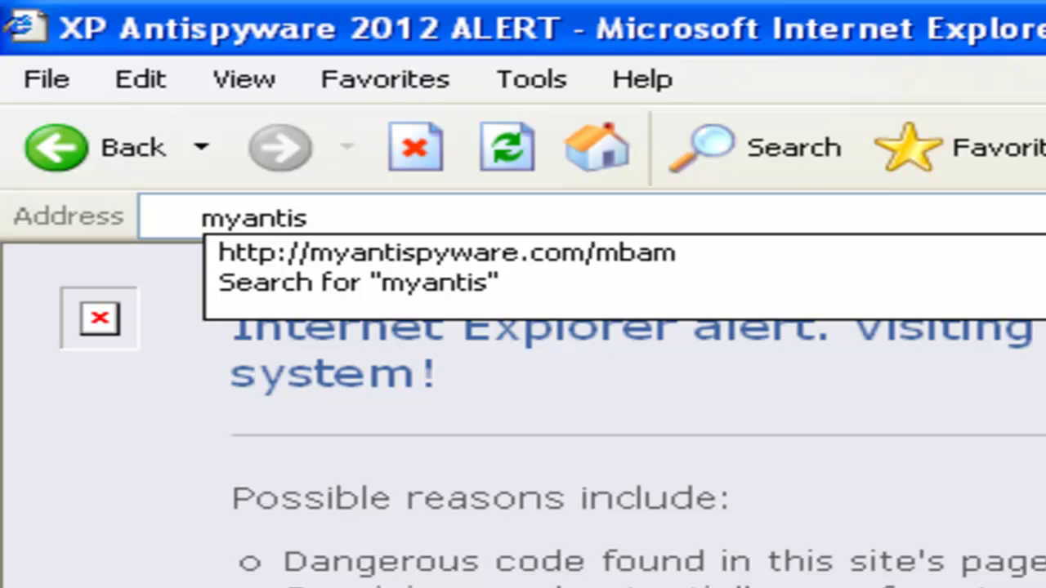
pyautogui.write('pyware')
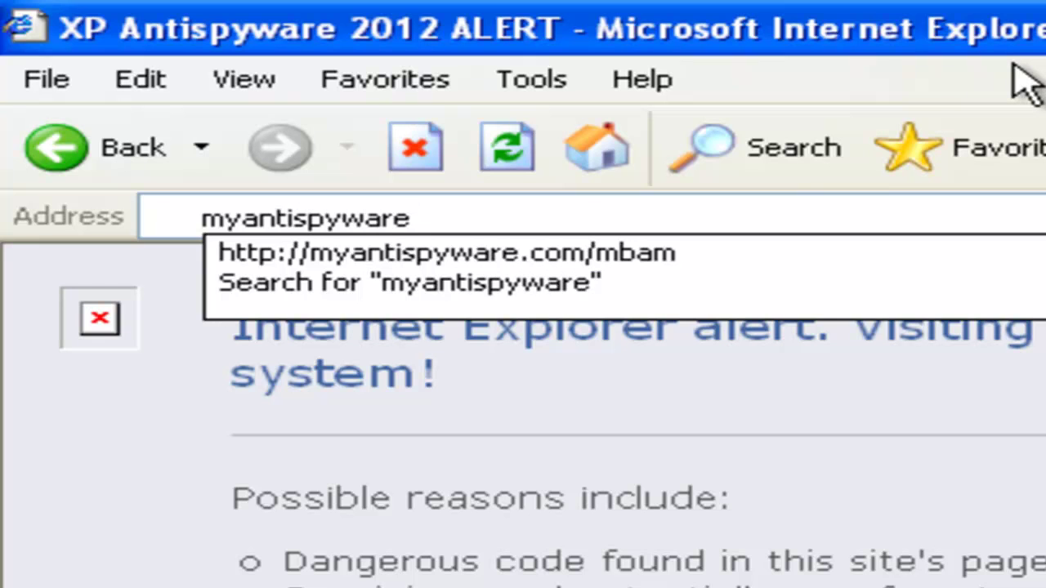
pyautogui.write('/mba')
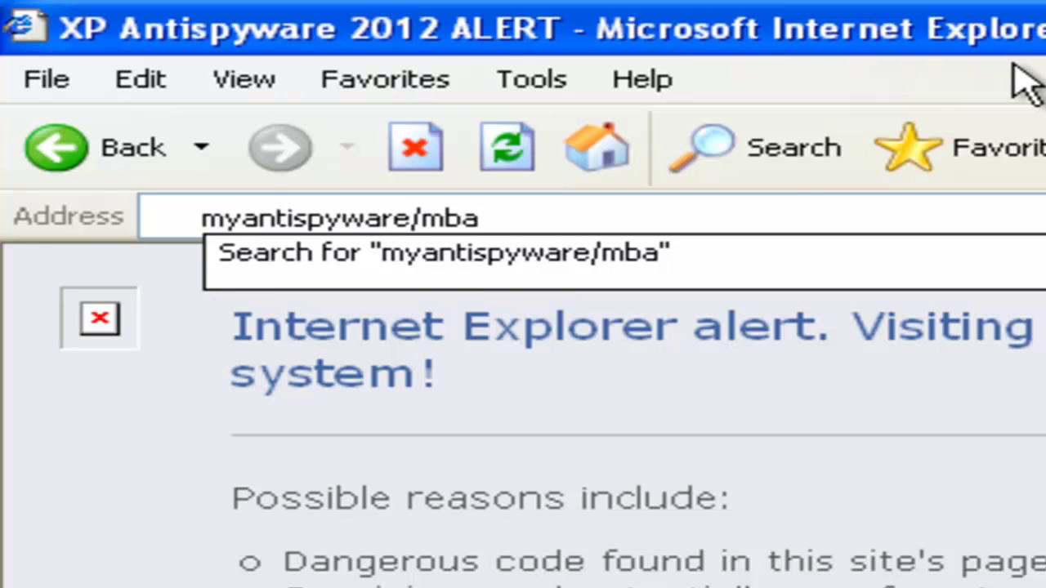
pyautogui.write('m')
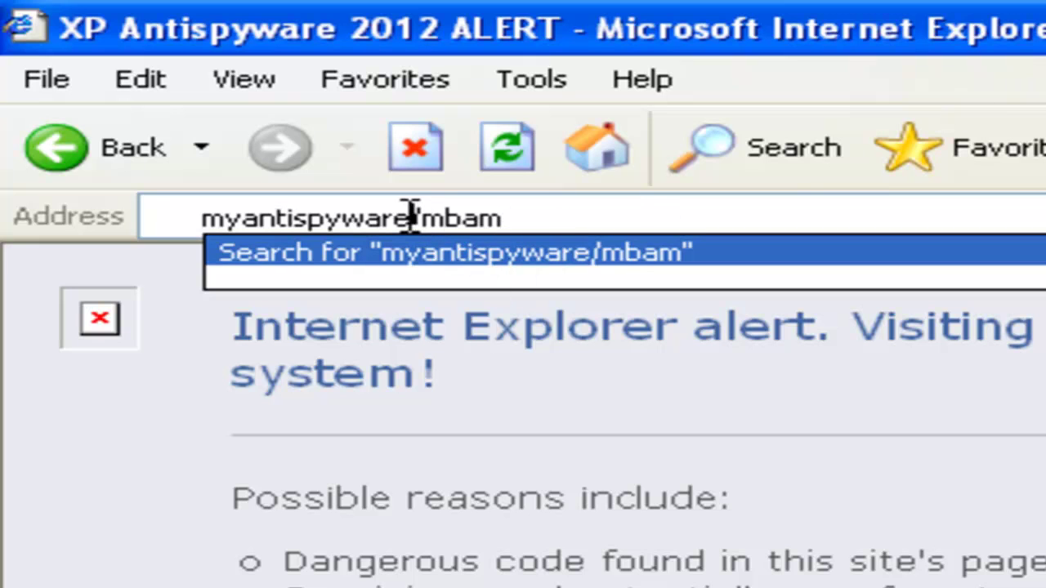
pyautogui.write('.com')
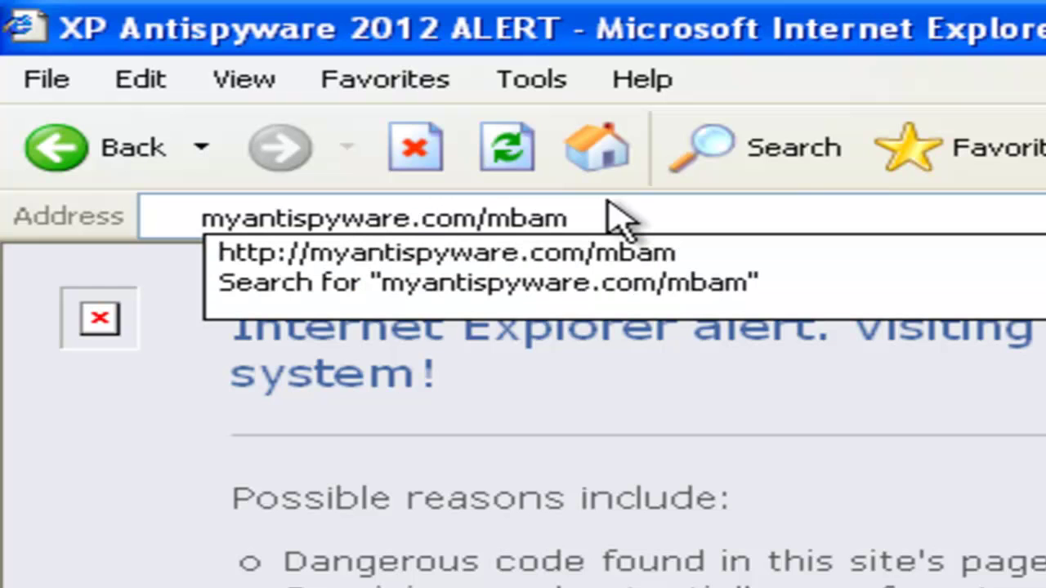
pyautogui.doubleClick(782, 207)
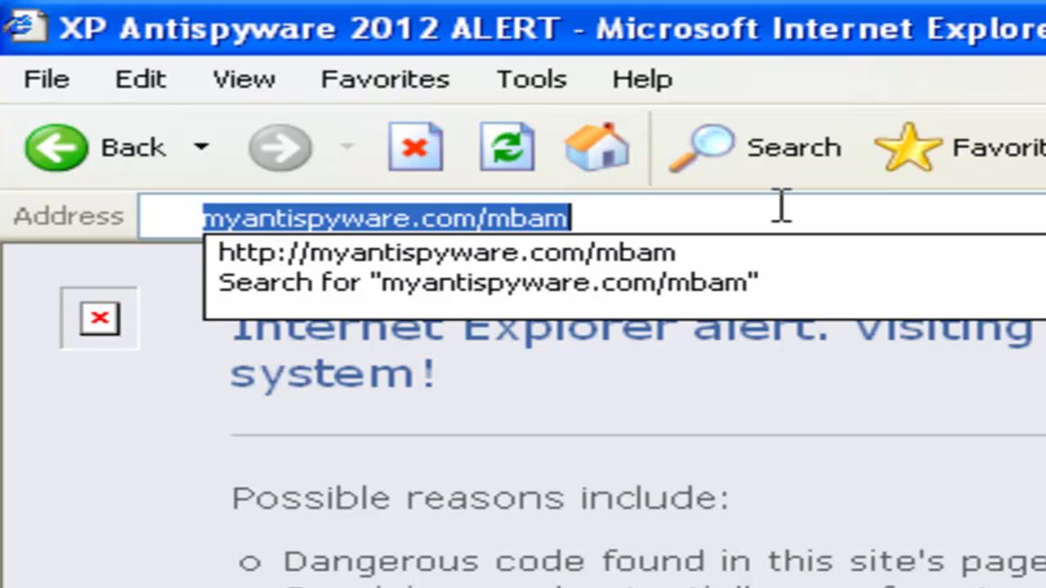
pyautogui.press('Return')
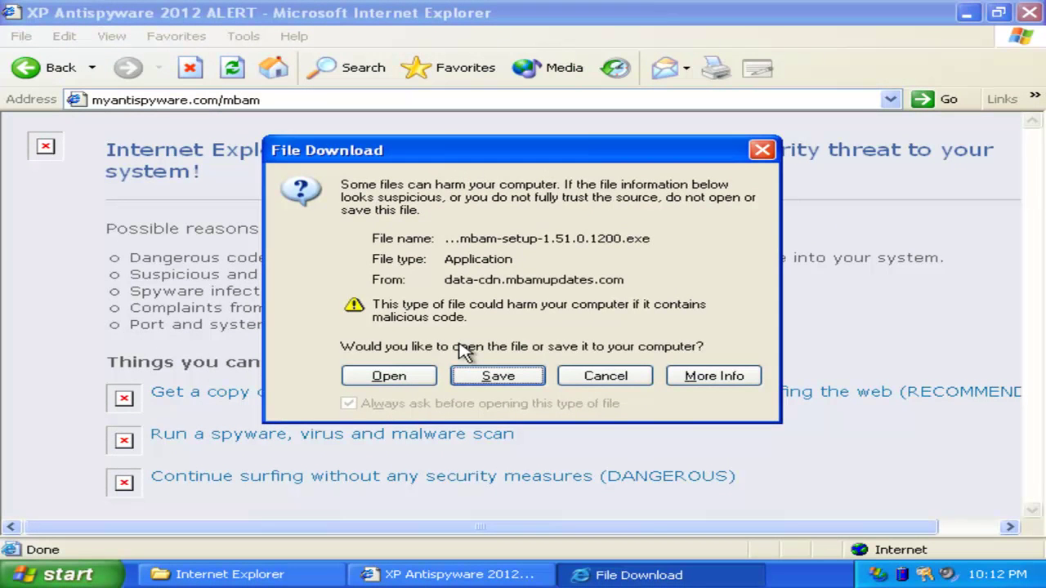
# Save the downloaded Malwarebytes installer to the Desktop as mbam-setup-1.51.0.1200.scr.
pyautogui.click(498, 379)
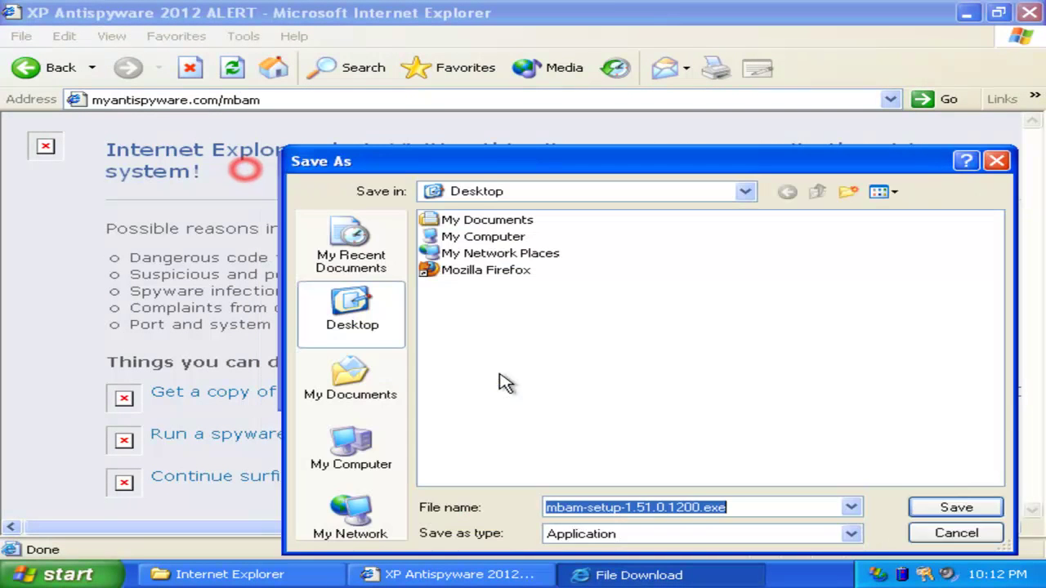
pyautogui.click(758, 511)
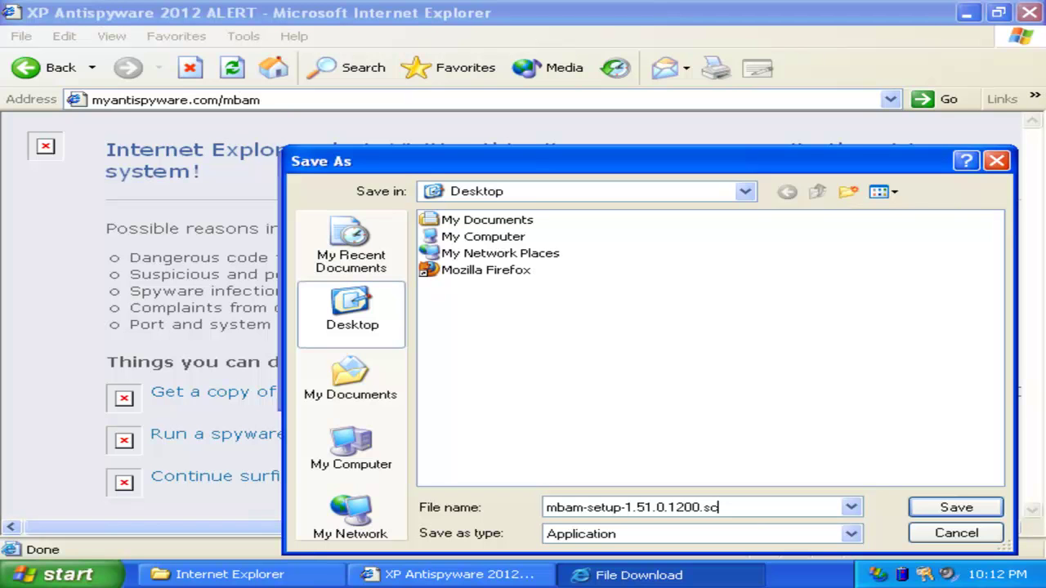
pyautogui.click(979, 512)
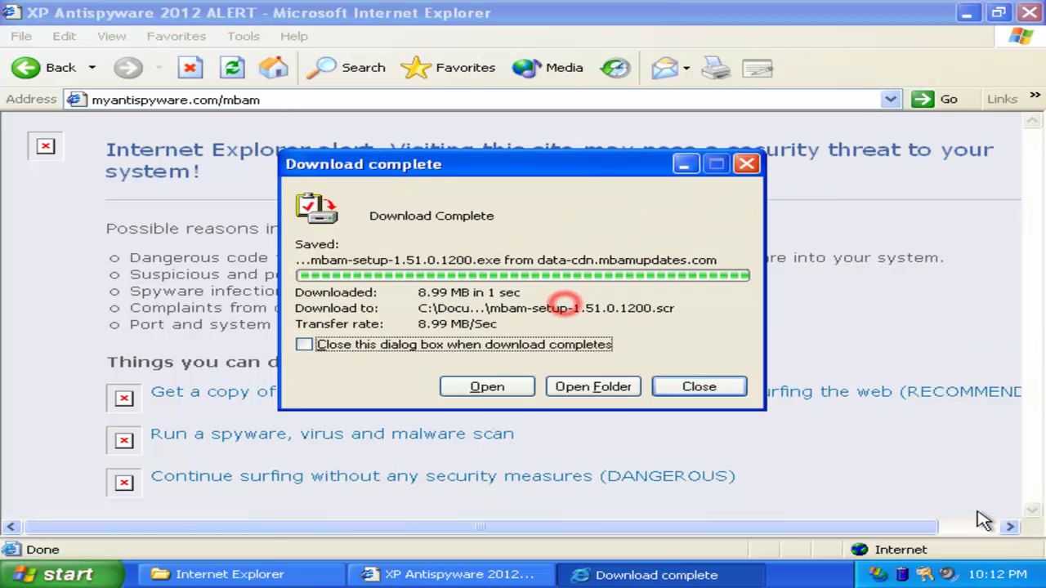
# Run the downloaded installer, close the Internet Explorer folder window, and choose English as the setup language.
pyautogui.click(487, 395)
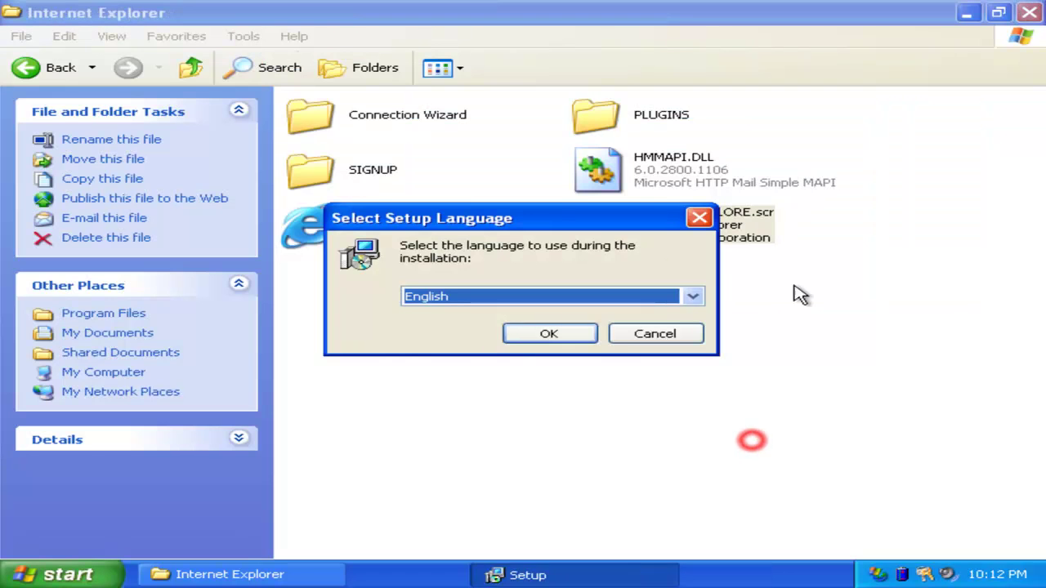
pyautogui.click(1029, 13)
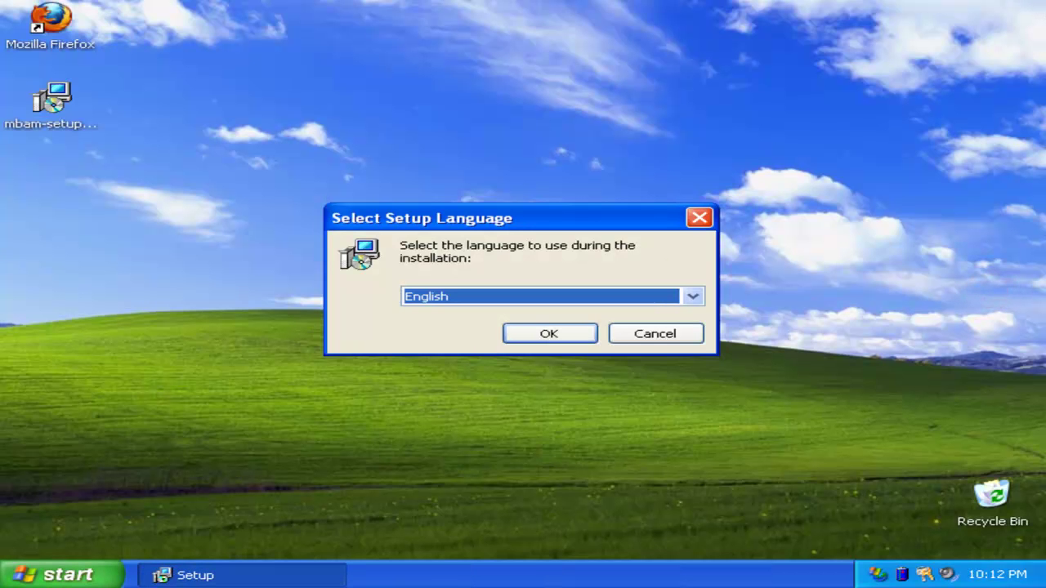
pyautogui.click(553, 297)
pyautogui.click(553, 297)
pyautogui.click(548, 337)
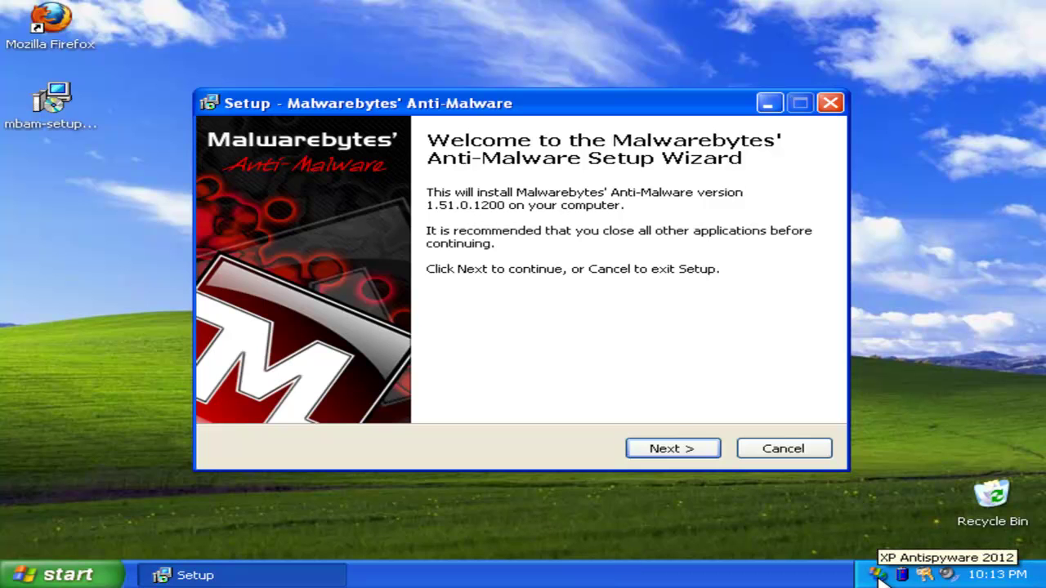
# Accept the license agreement and install Malwarebytes' Anti-Malware in the default folder with only a desktop icon.
pyautogui.click(666, 449)
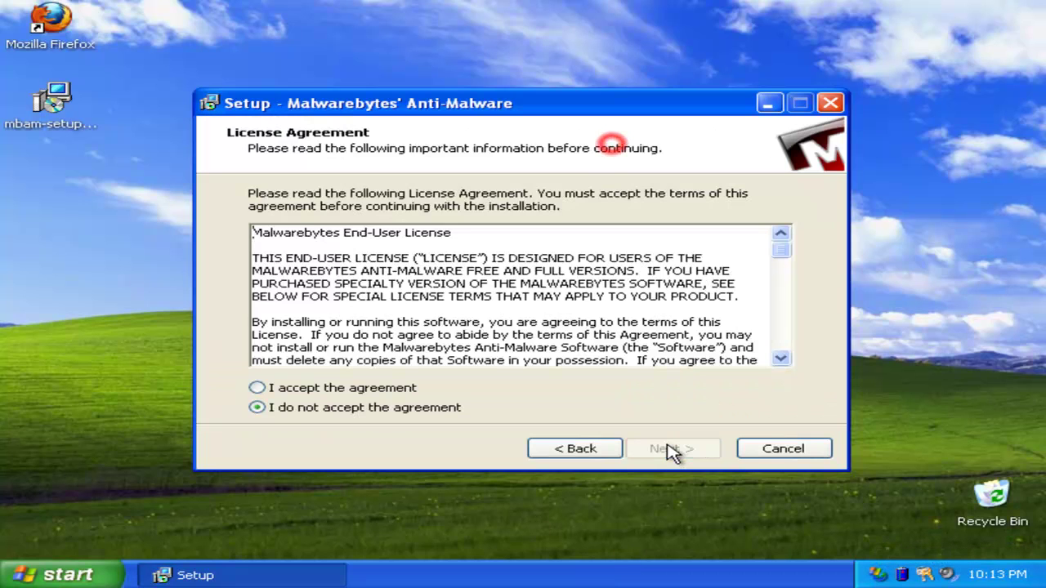
pyautogui.click(350, 389)
pyautogui.click(703, 451)
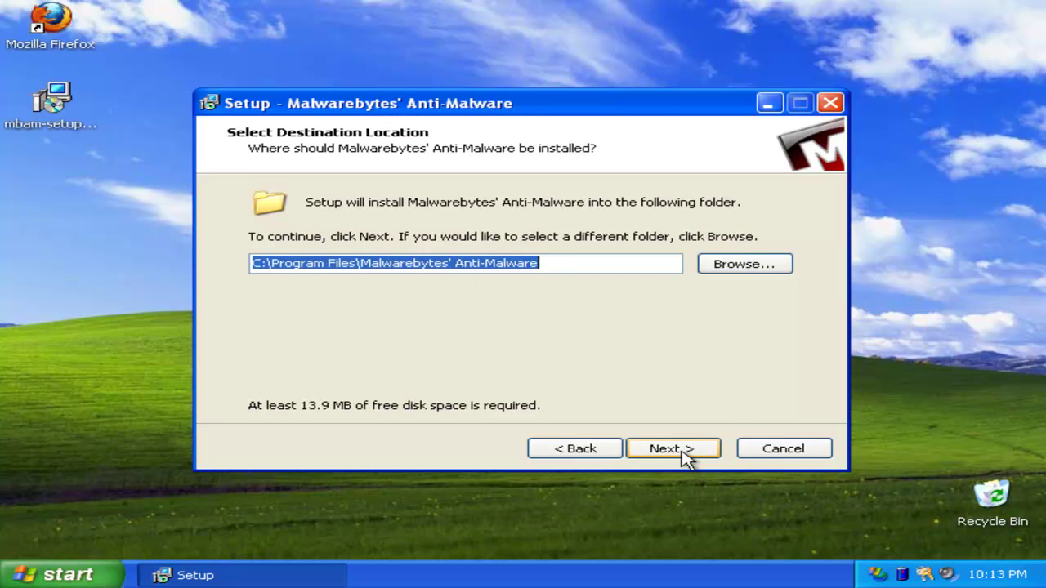
pyautogui.click(670, 448)
pyautogui.click(683, 451)
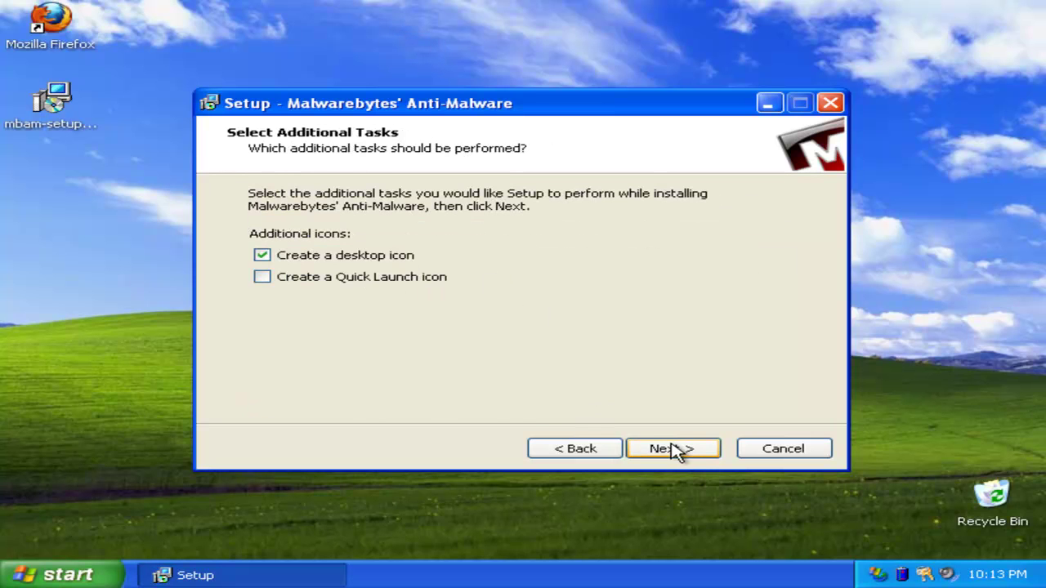
pyautogui.click(676, 449)
pyautogui.click(677, 448)
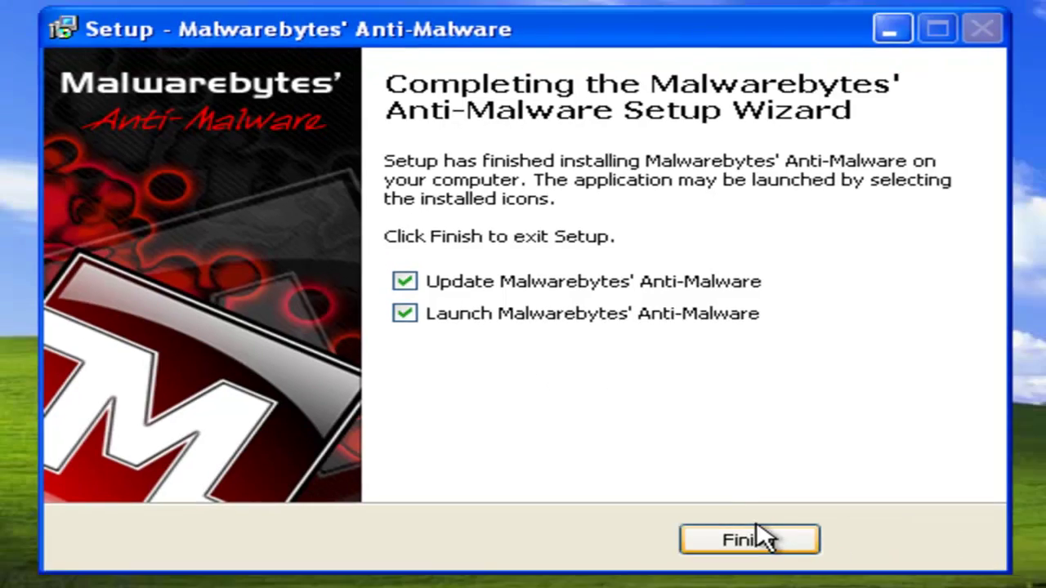
# Finish setup with the update and launch options enabled, acknowledge the database update, and decline the full-version trial.
pyautogui.click(764, 538)
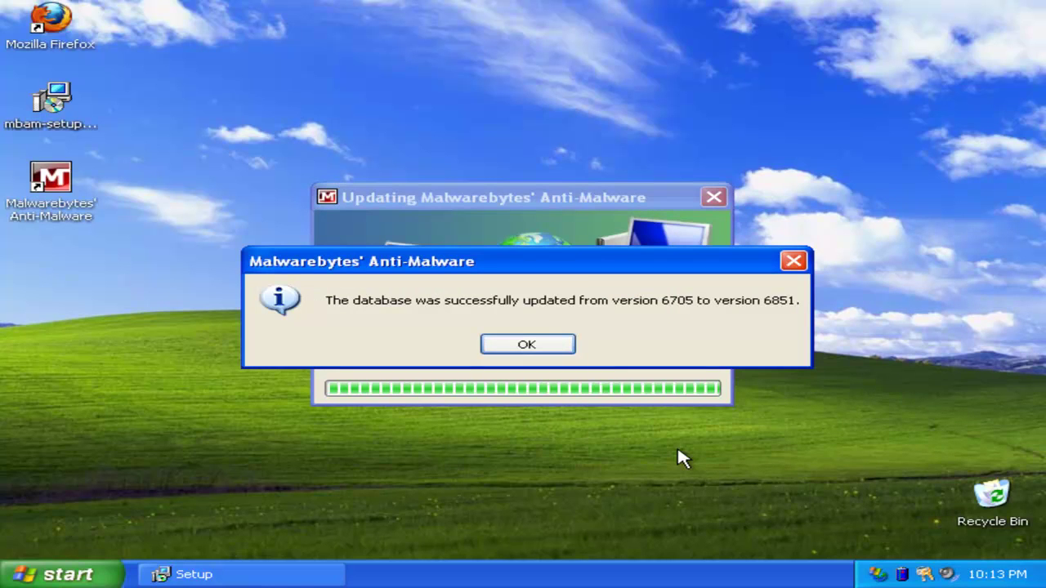
pyautogui.click(554, 346)
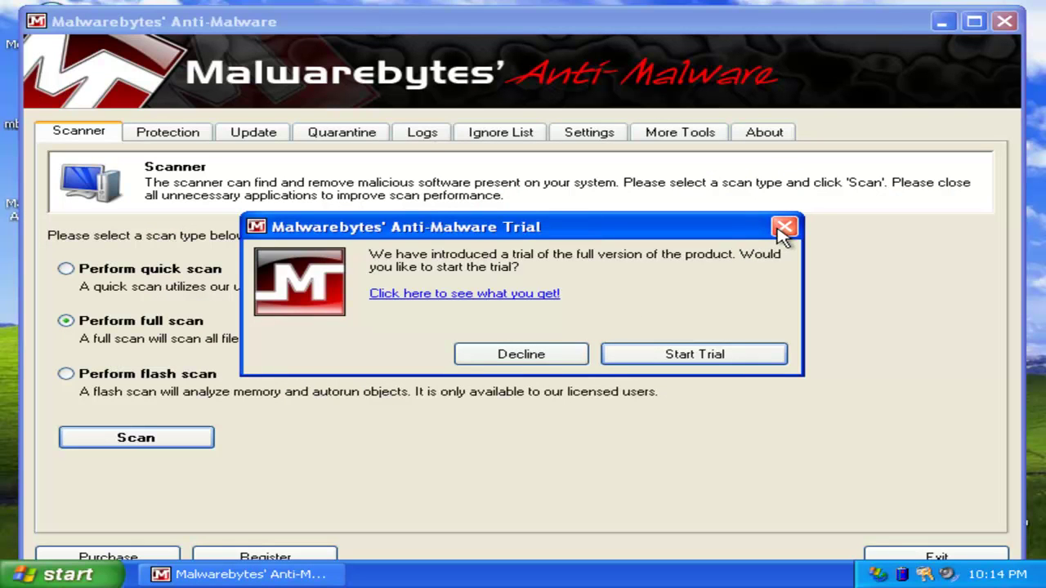
pyautogui.click(518, 355)
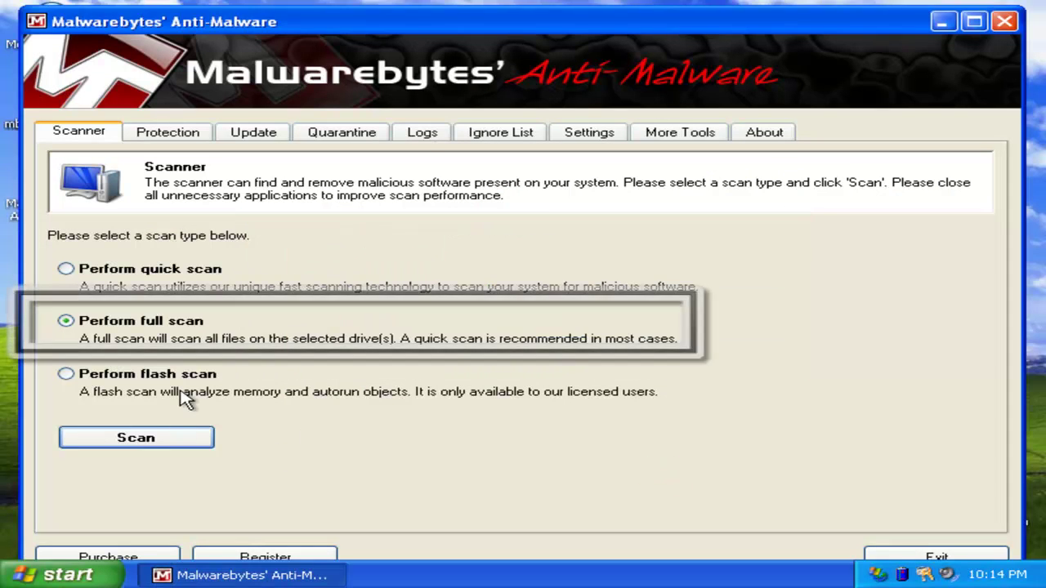
# Maximize the scanner window and start a full scan of drives C:\ and D:\.
pyautogui.click(974, 21)
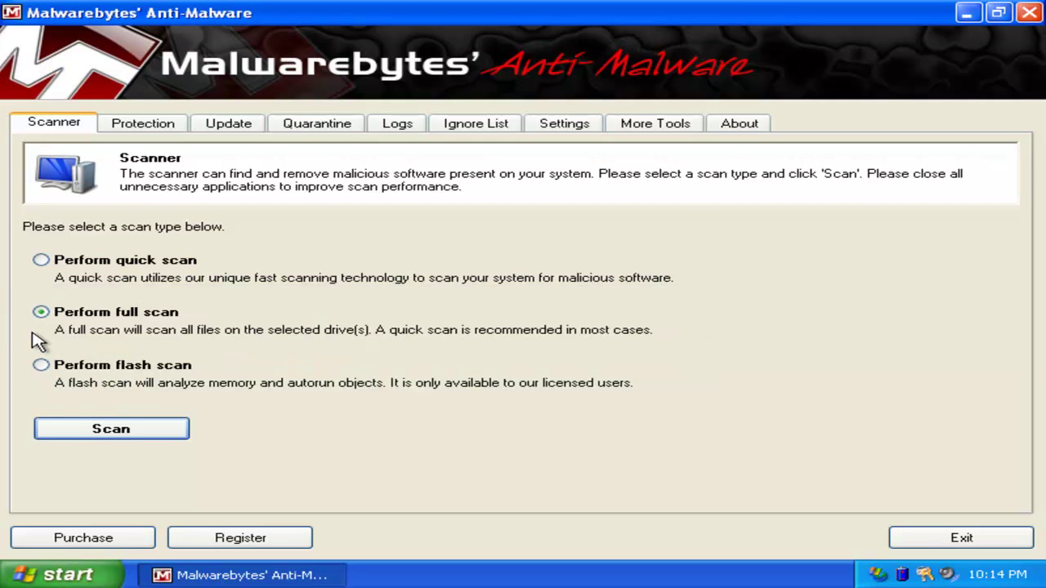
pyautogui.click(149, 434)
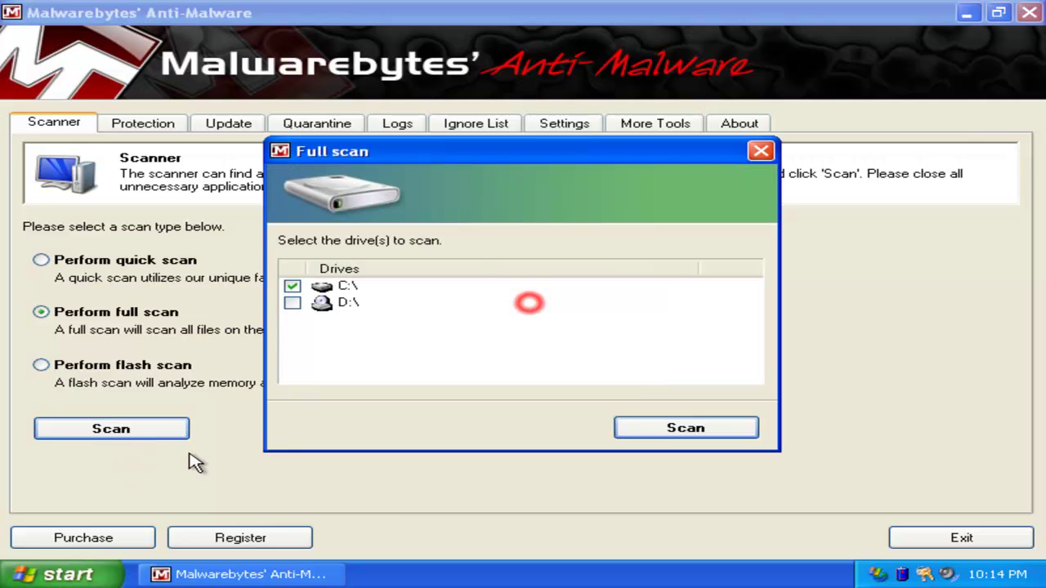
pyautogui.click(296, 288)
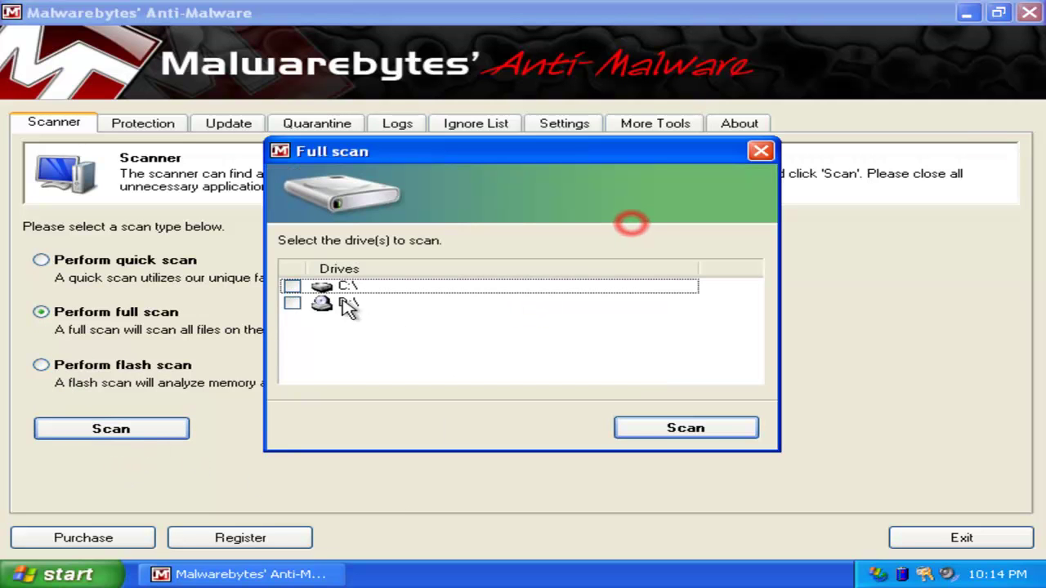
pyautogui.click(294, 302)
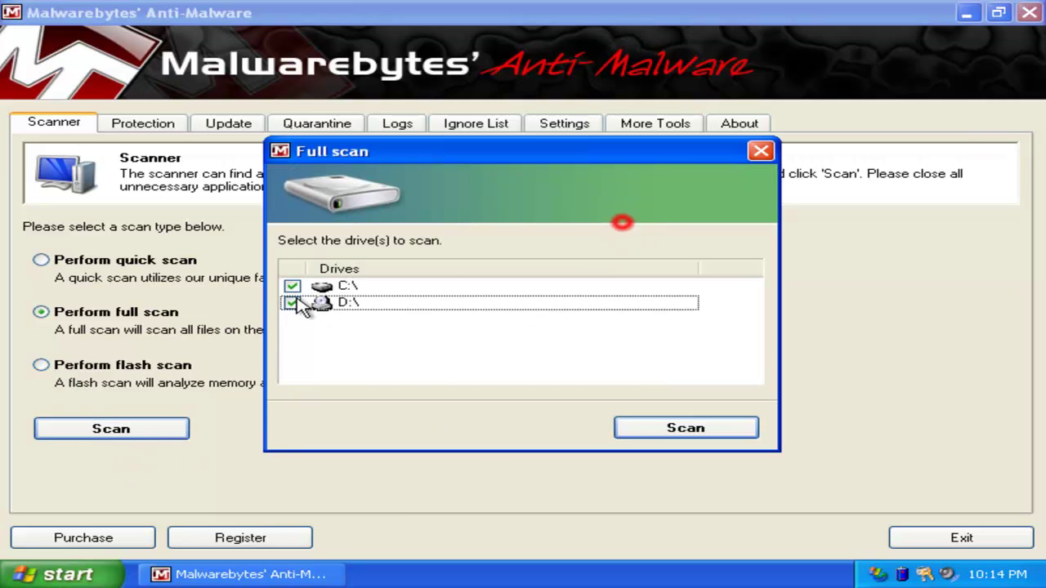
pyautogui.click(659, 433)
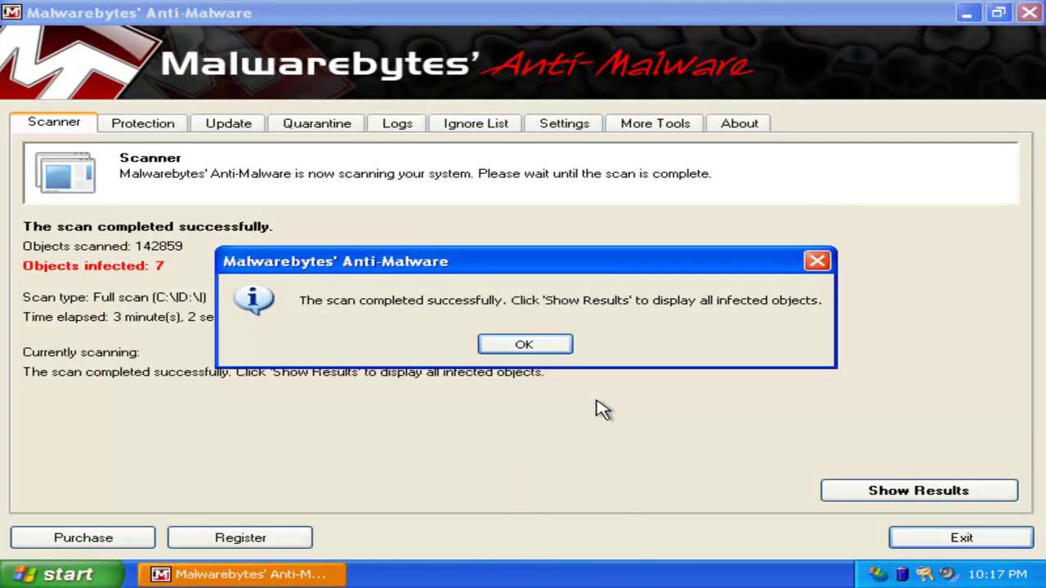
# Dismiss the scan completion message and show the list of infected objects.
pyautogui.click(593, 367)
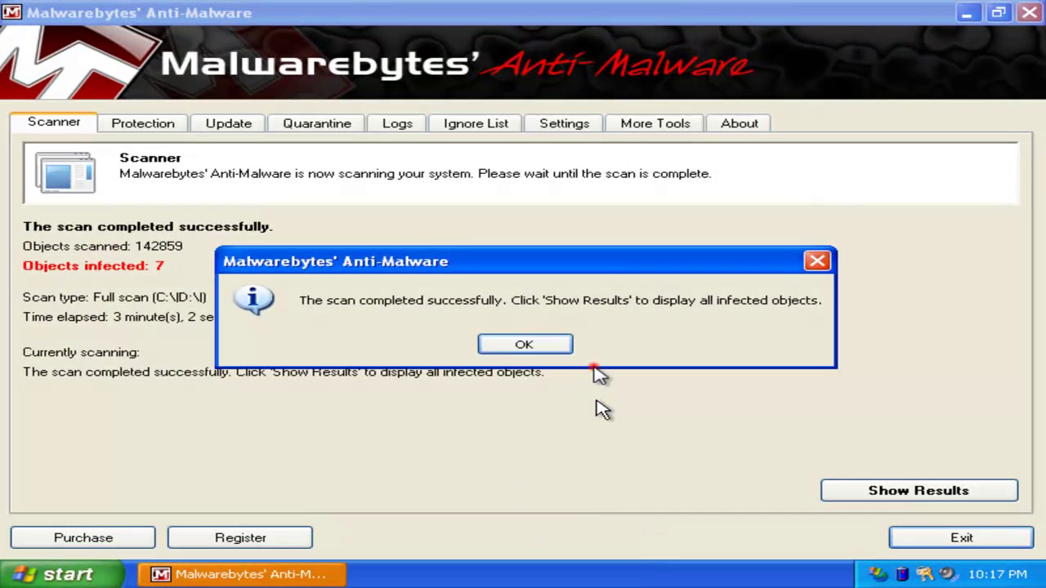
pyautogui.click(555, 344)
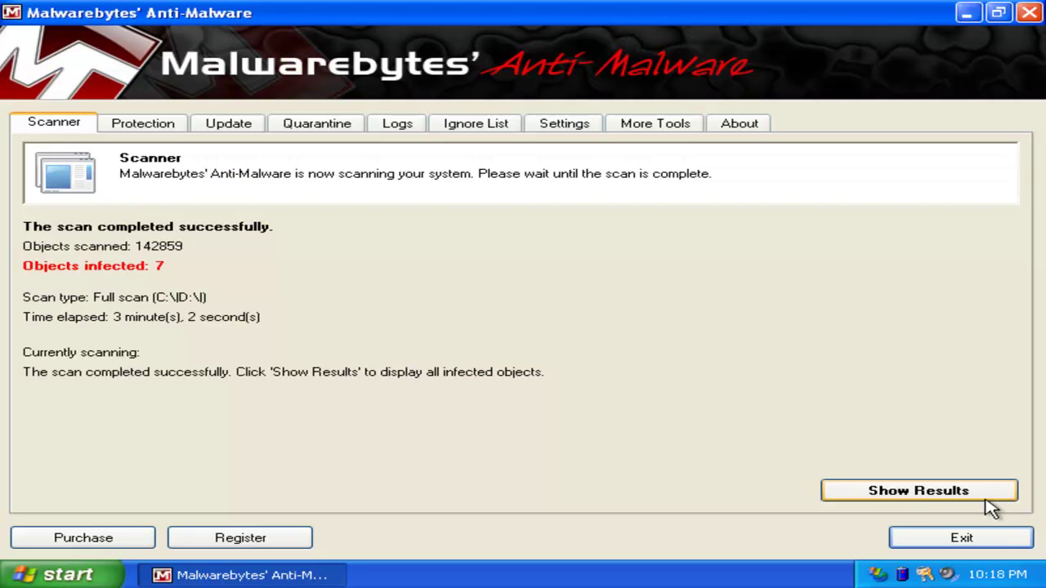
pyautogui.click(916, 494)
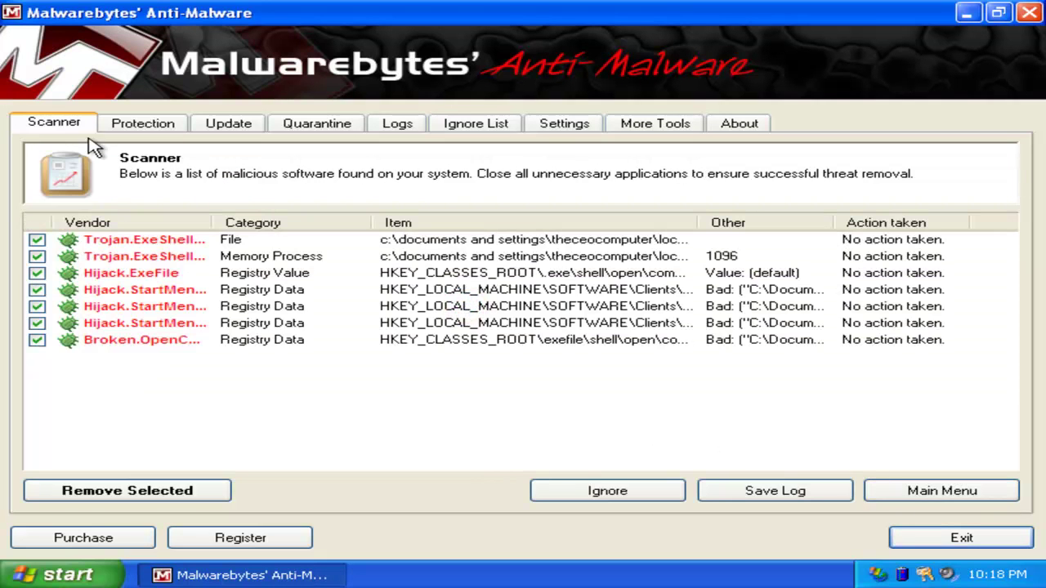
# Sort the scan results by category and widen the Vendor column to read the full threat names.
pyautogui.click(230, 227)
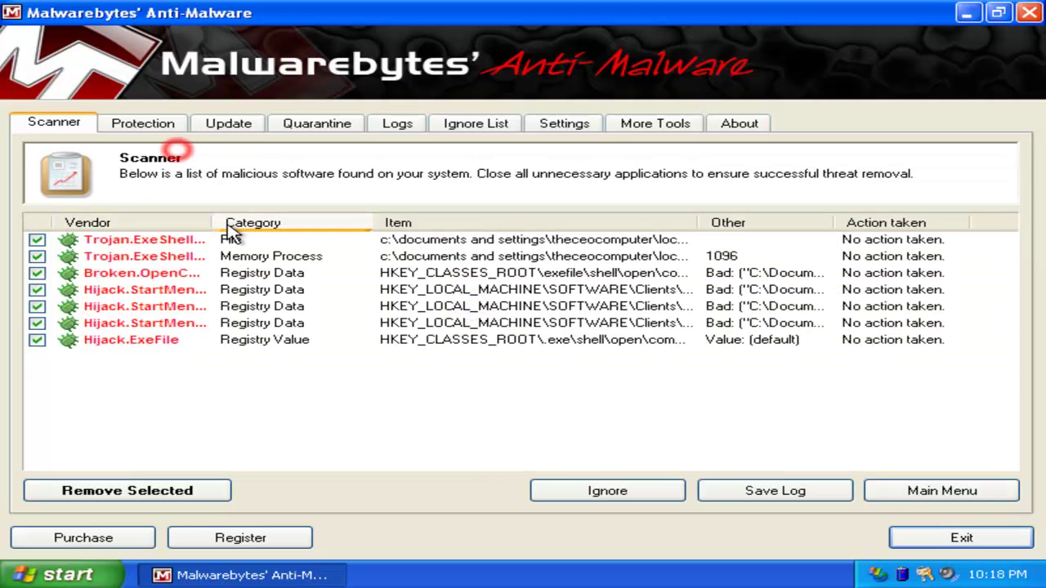
pyautogui.moveTo(213, 221); pyautogui.dragTo(738, 231)
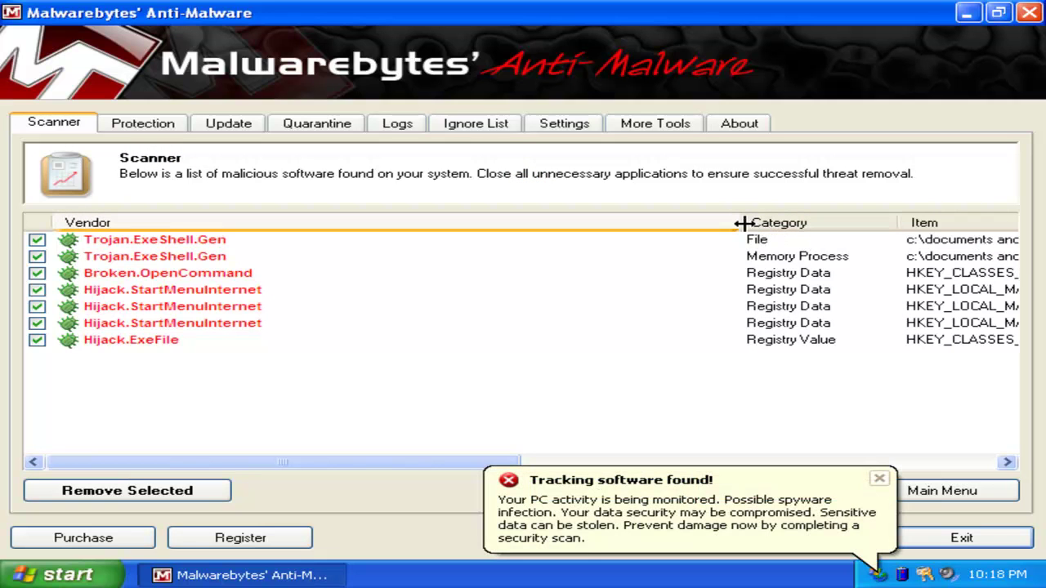
pyautogui.moveTo(740, 222); pyautogui.dragTo(605, 222)
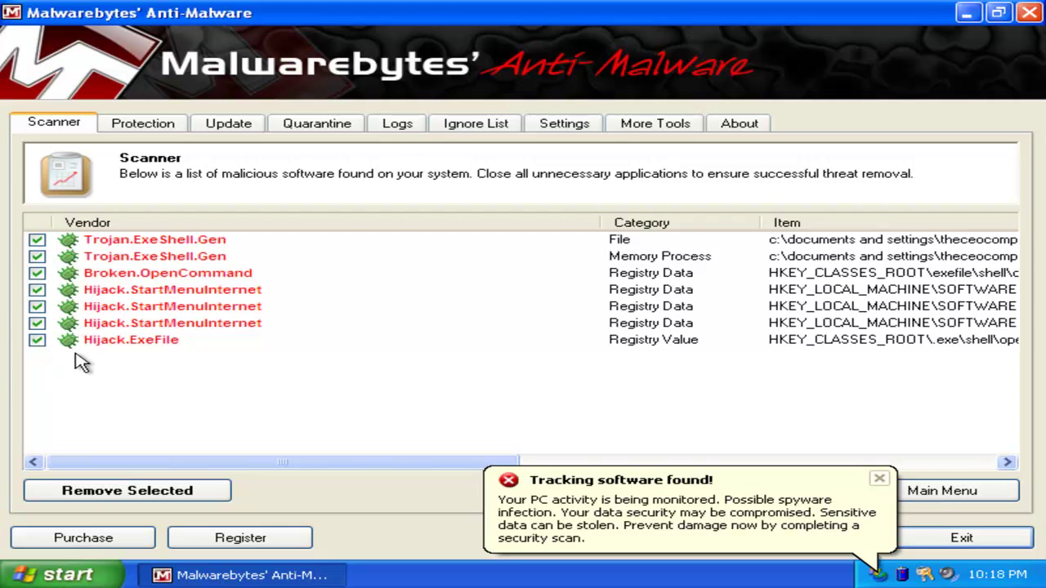
# Close the fake tracking software alert and decline to discard the scan results.
pyautogui.click(880, 477)
pyautogui.click(886, 490)
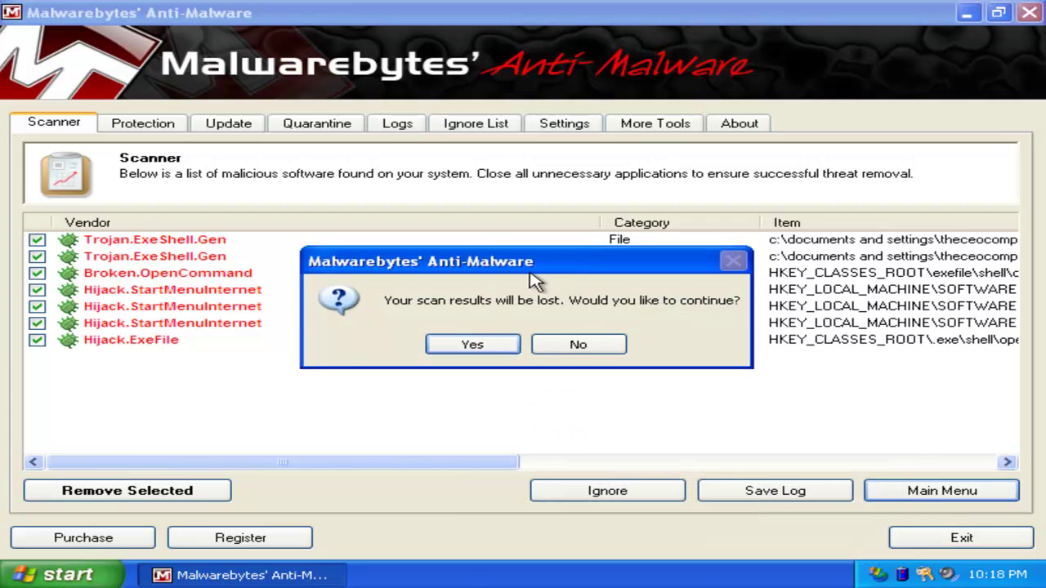
pyautogui.click(564, 345)
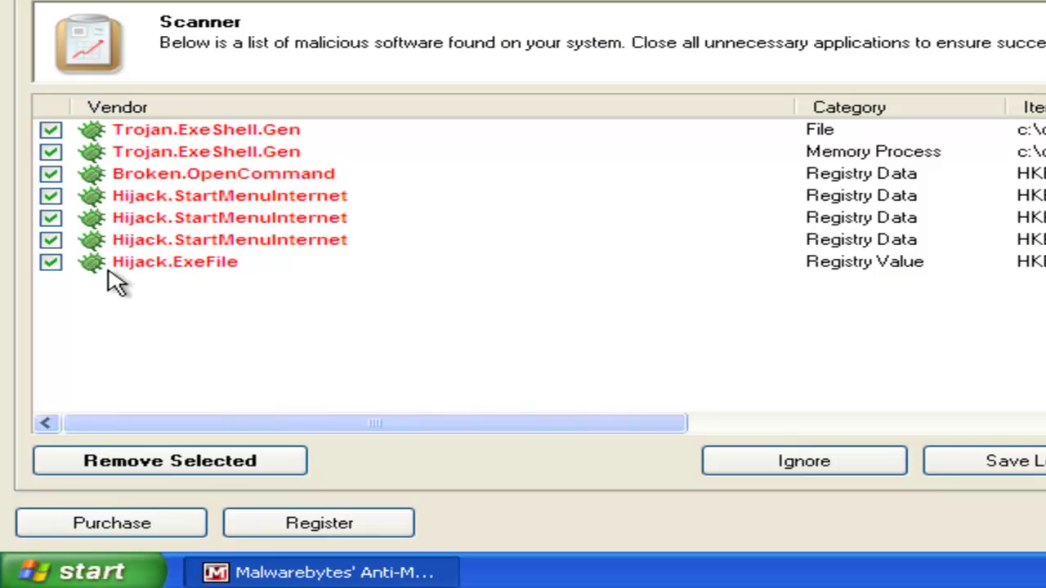
# Remove all selected threats, close the scan log, and agree to restart the computer to complete the removal.
pyautogui.click(225, 467)
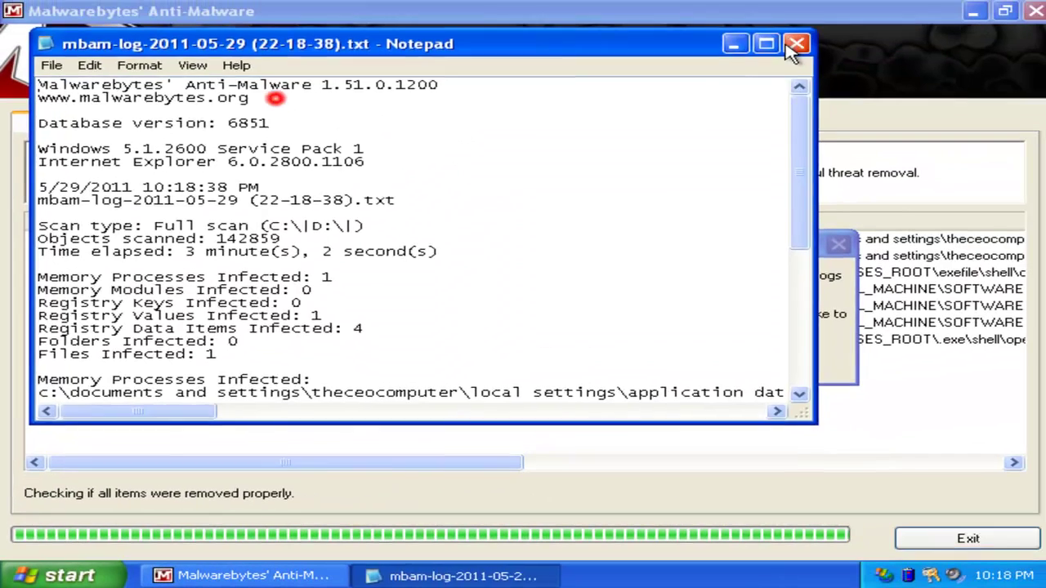
pyautogui.hotkey('alt', 'F4')
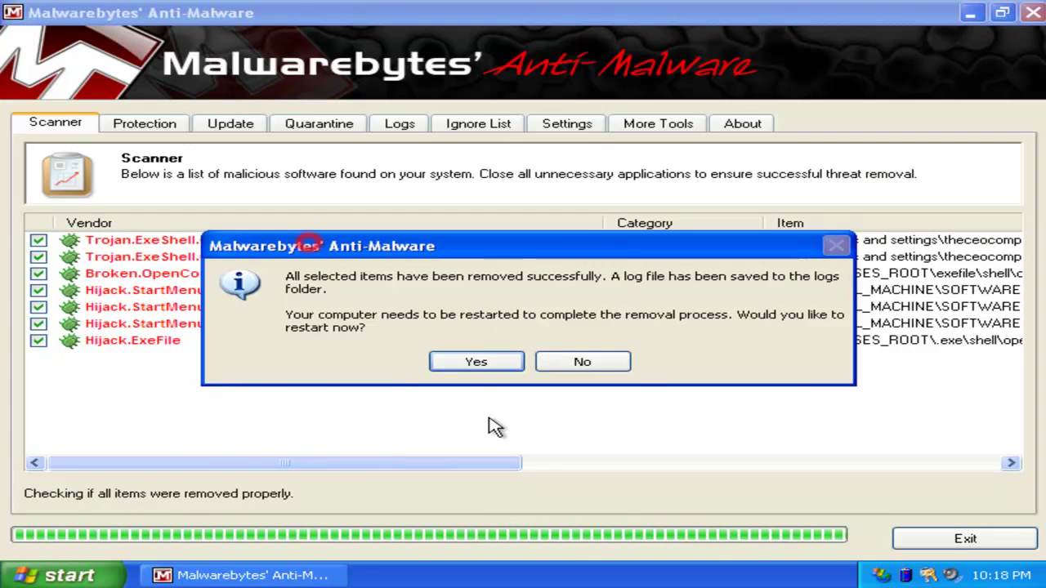
pyautogui.click(476, 367)
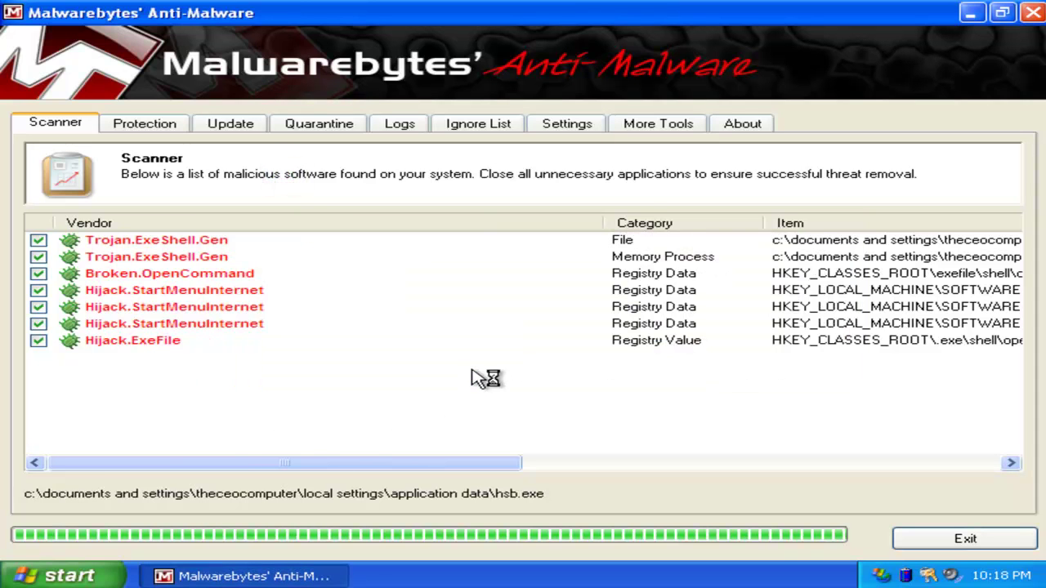